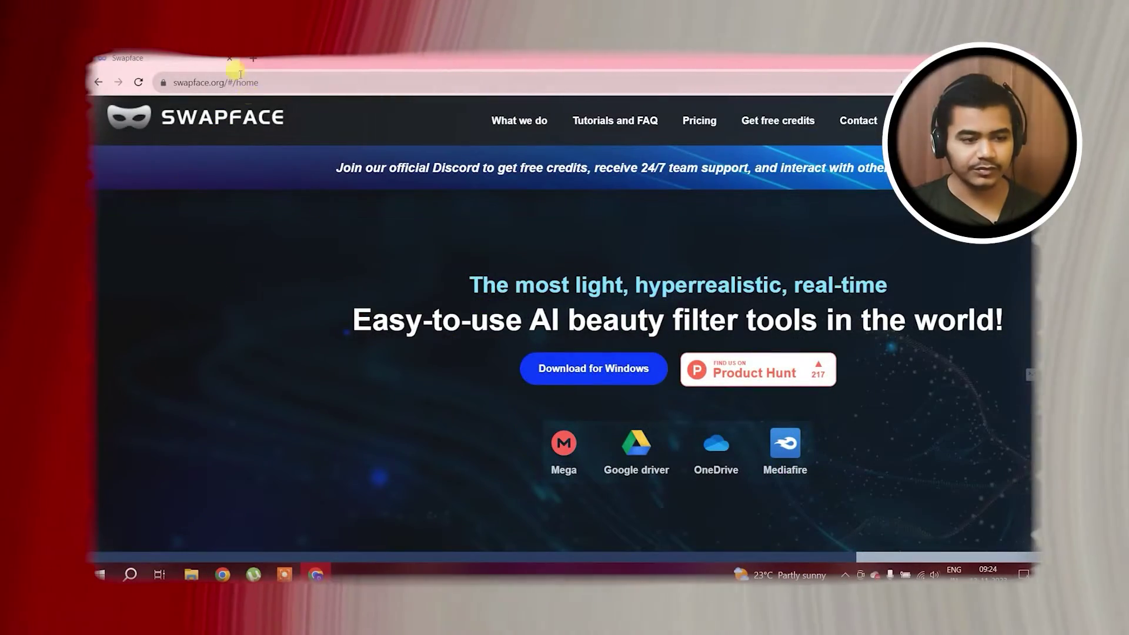
Go from the Swapface website to the Swapface v1.5.1 MediaFire download page
click(290, 79)
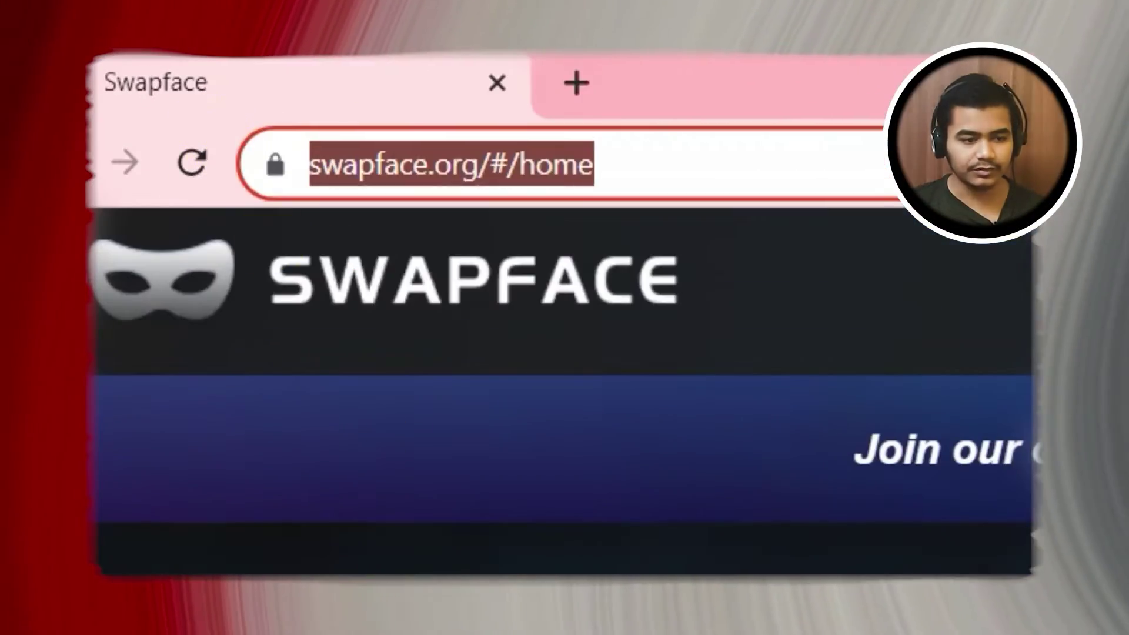
click(590, 377)
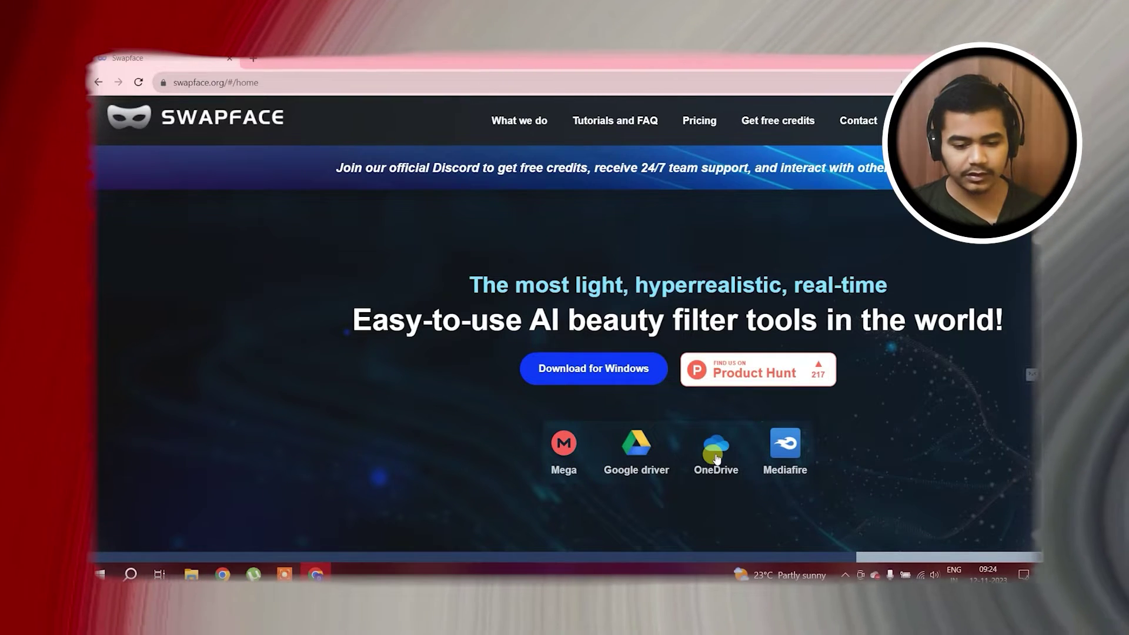
click(776, 459)
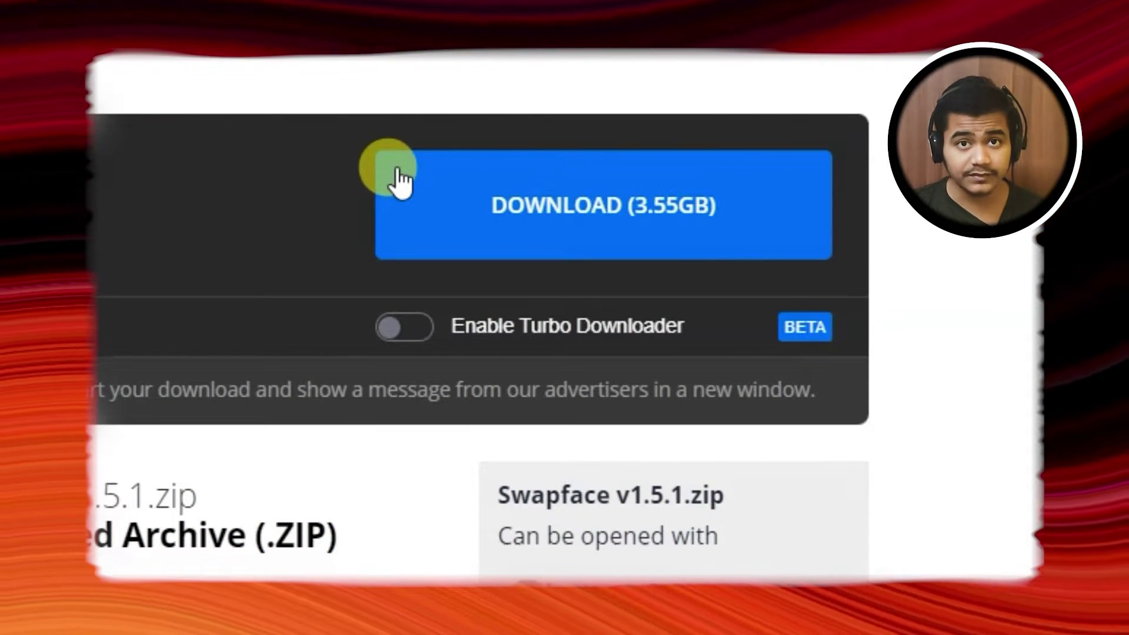
Start downloading the 3.55GB Swapface zip and manage it in Chrome's downloads panel
click(635, 214)
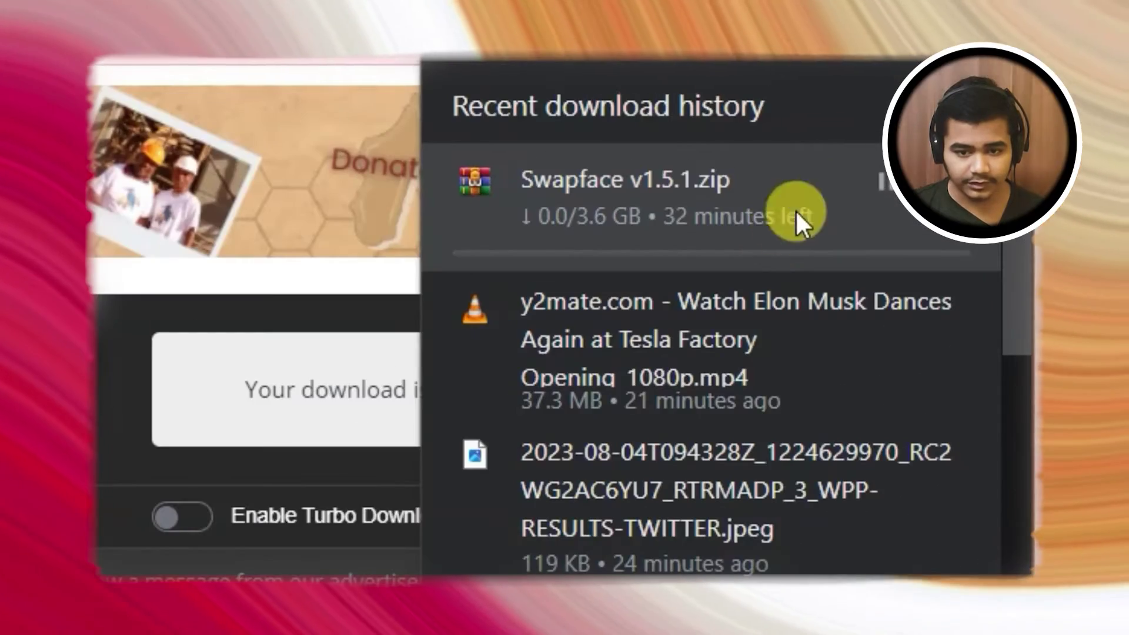
click(880, 181)
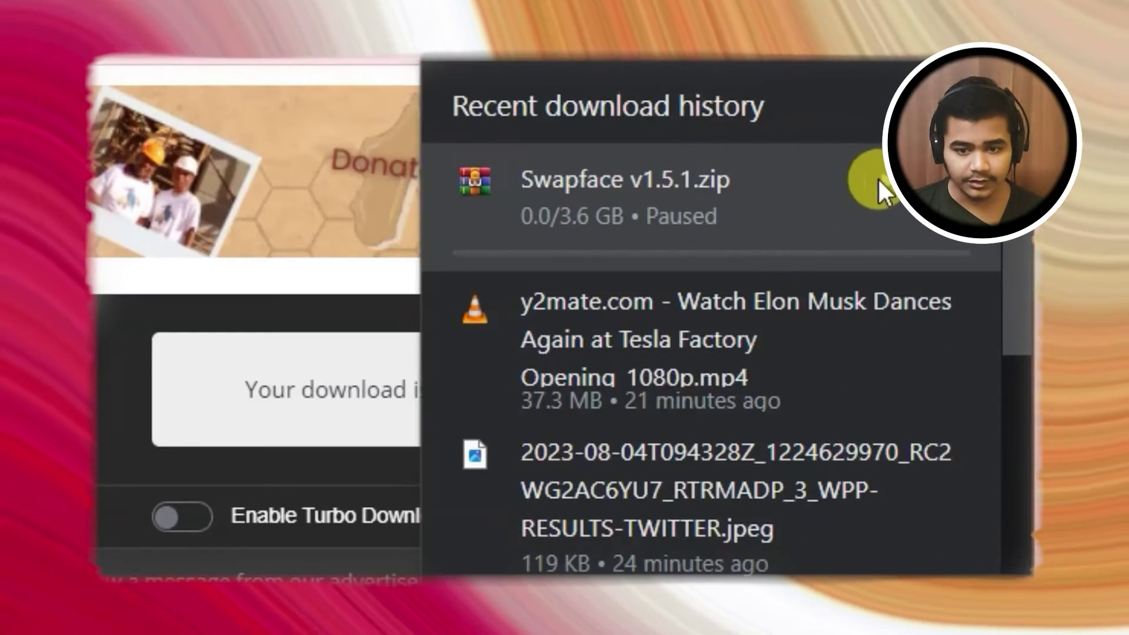
click(918, 183)
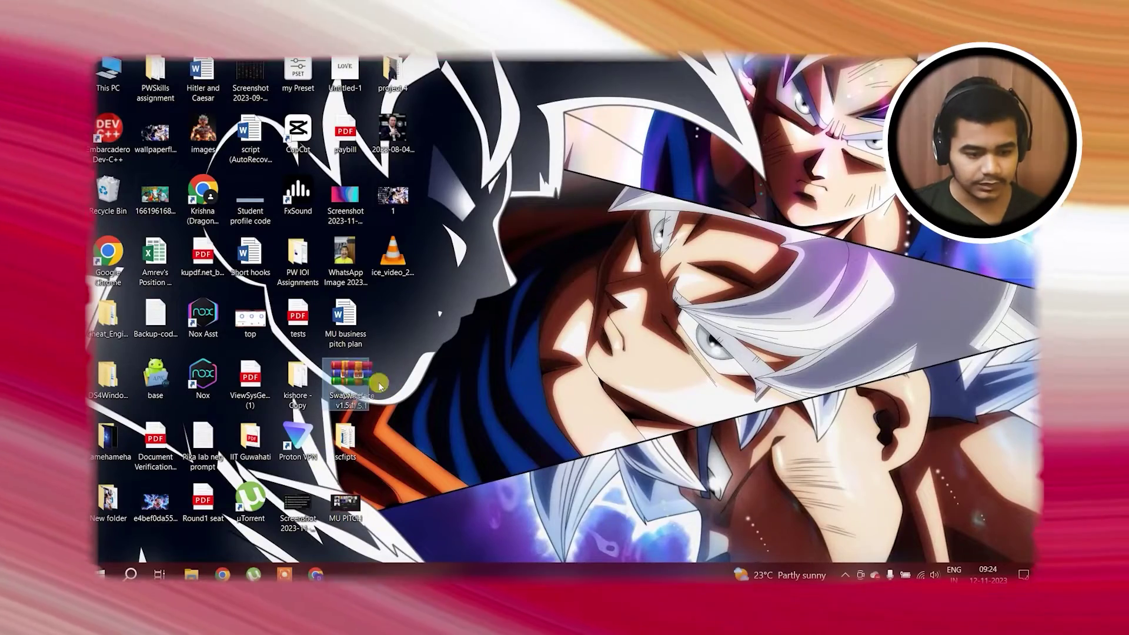
Extract the Swapface v1.5.1 zip onto the desktop with WinRAR Extract Here
drag(381, 386, 405, 253)
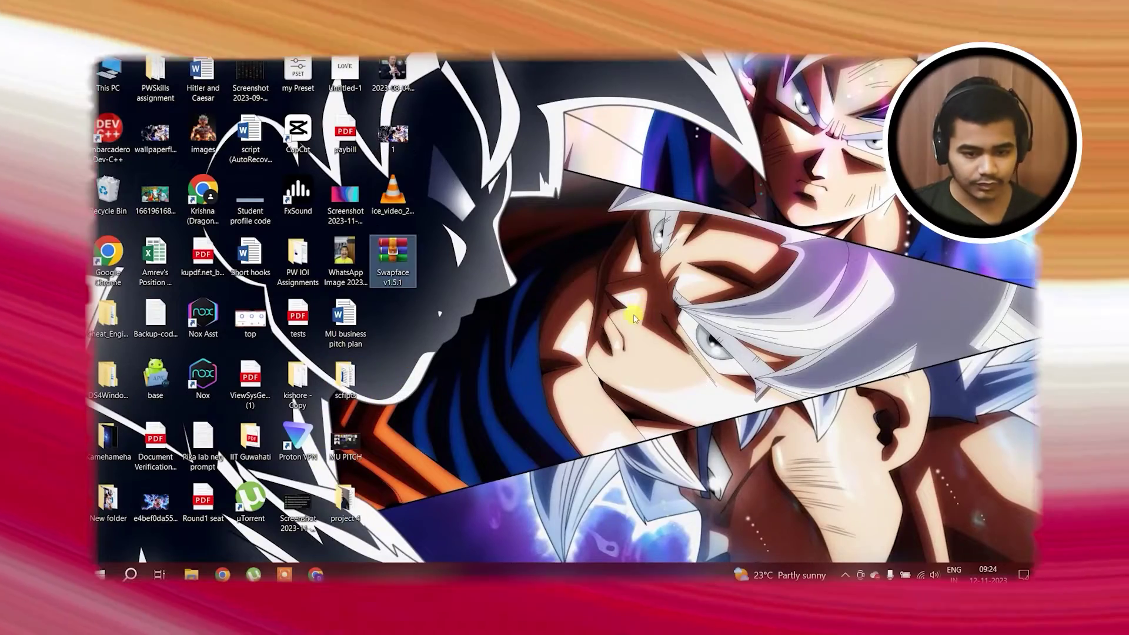
right_click(389, 261)
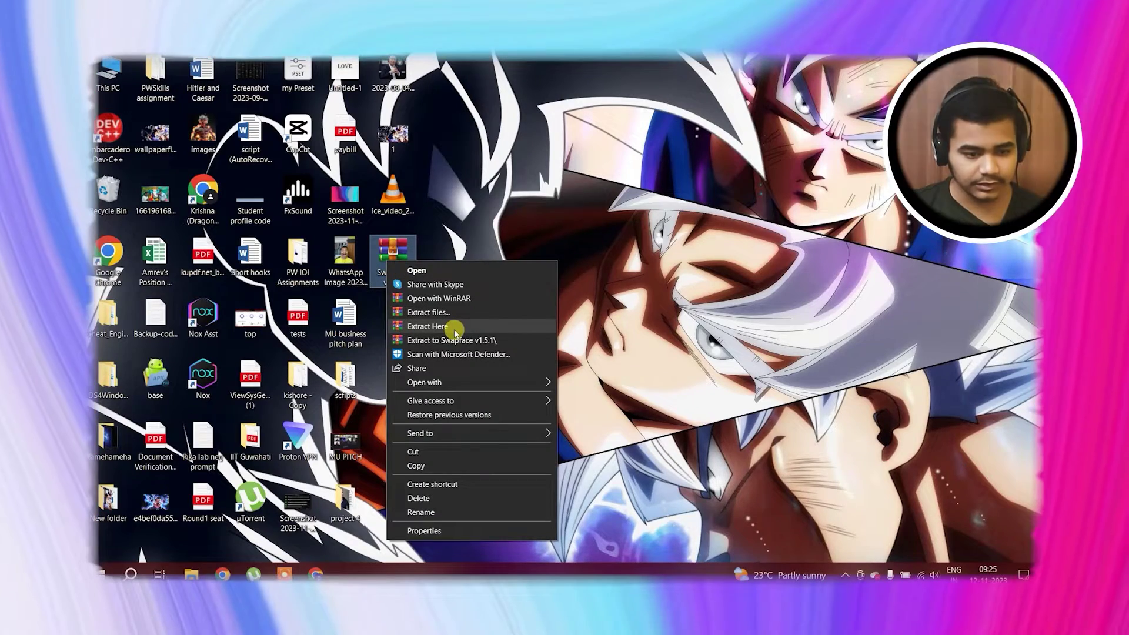
click(454, 329)
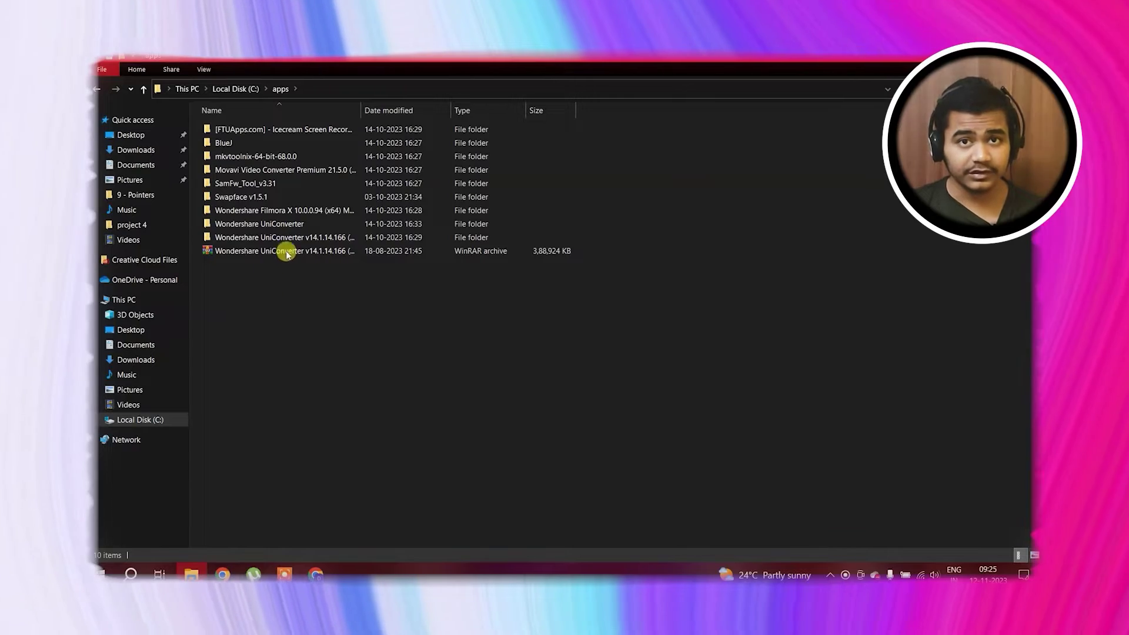
Launch Swapface.exe from the C:\apps\Swapface v1.5.1 folder
click(242, 198)
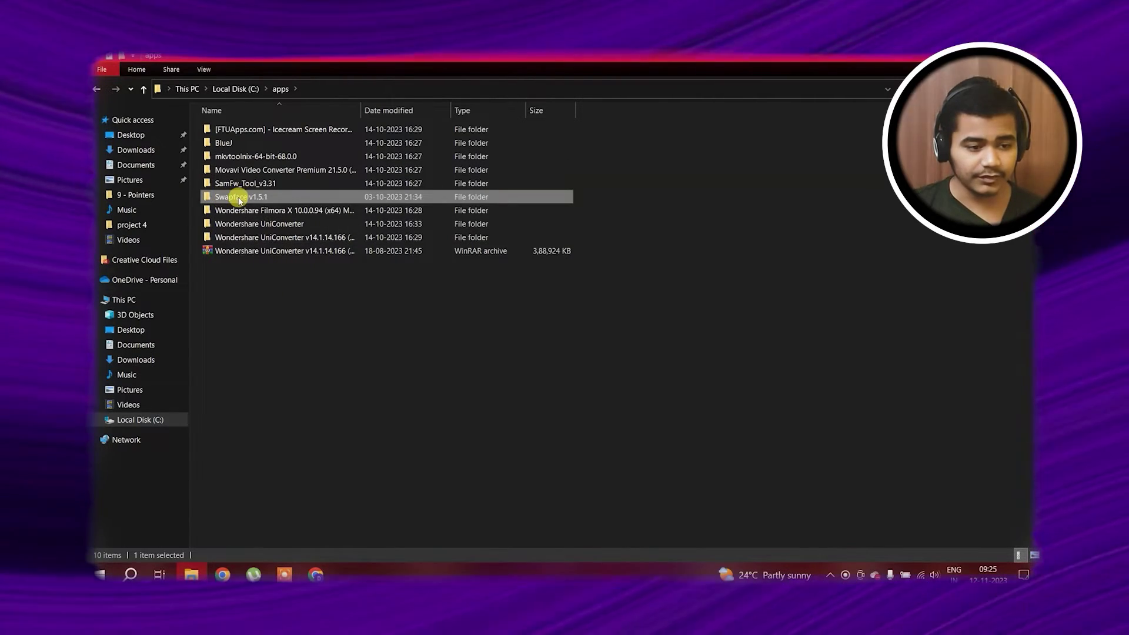
double_click(242, 199)
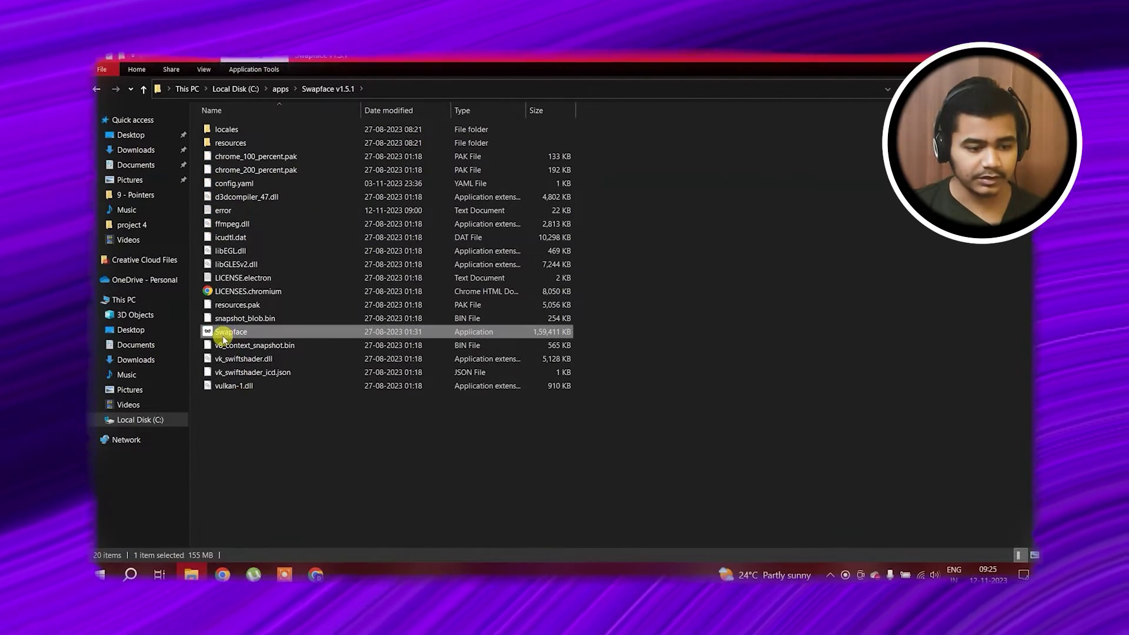
click(226, 333)
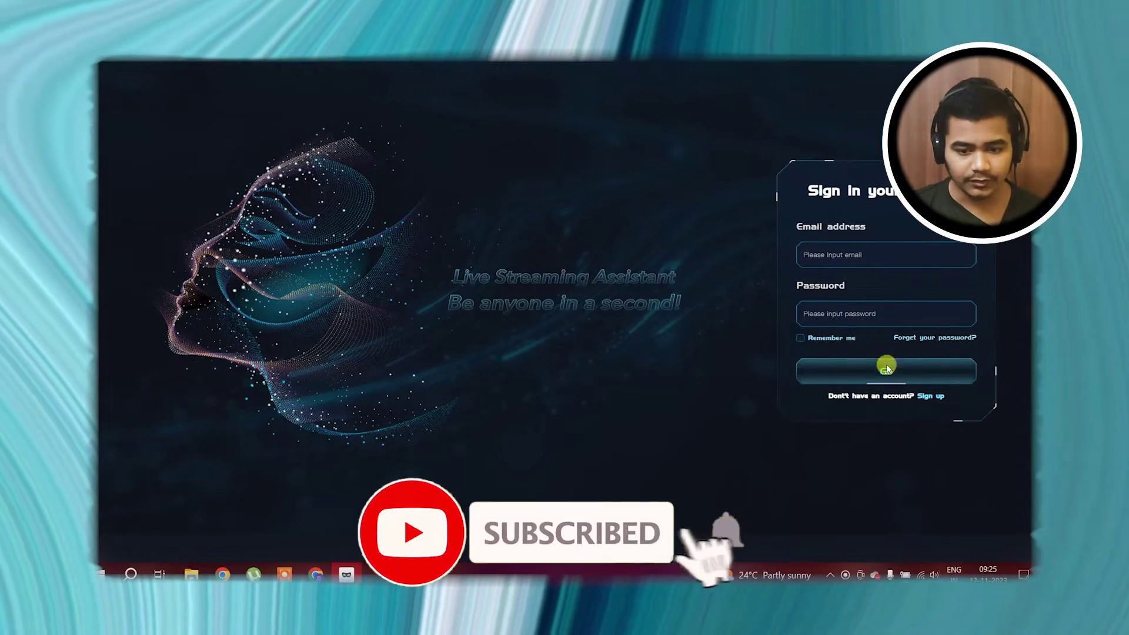
Look over the sign-up form with its Verification Code field, then return to sign-in
click(932, 396)
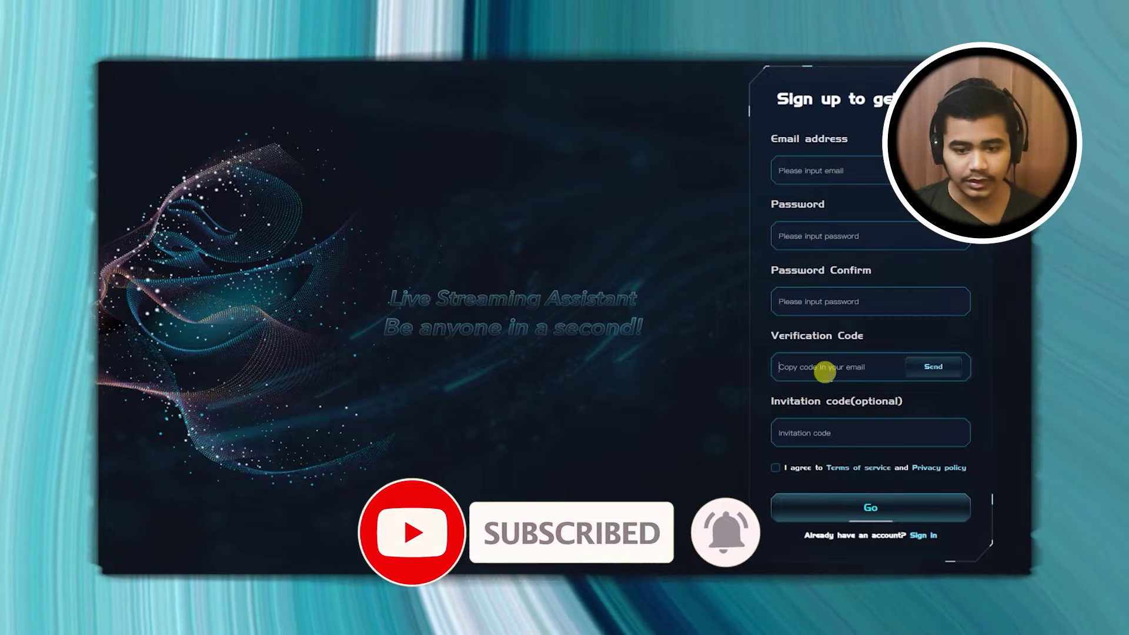
click(840, 364)
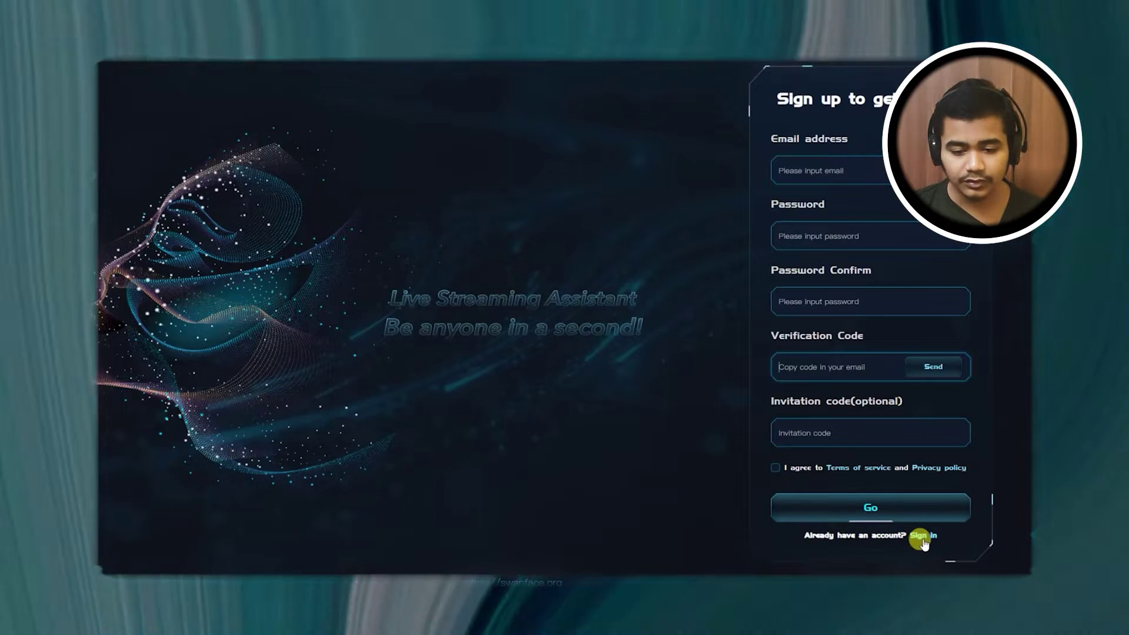
click(921, 535)
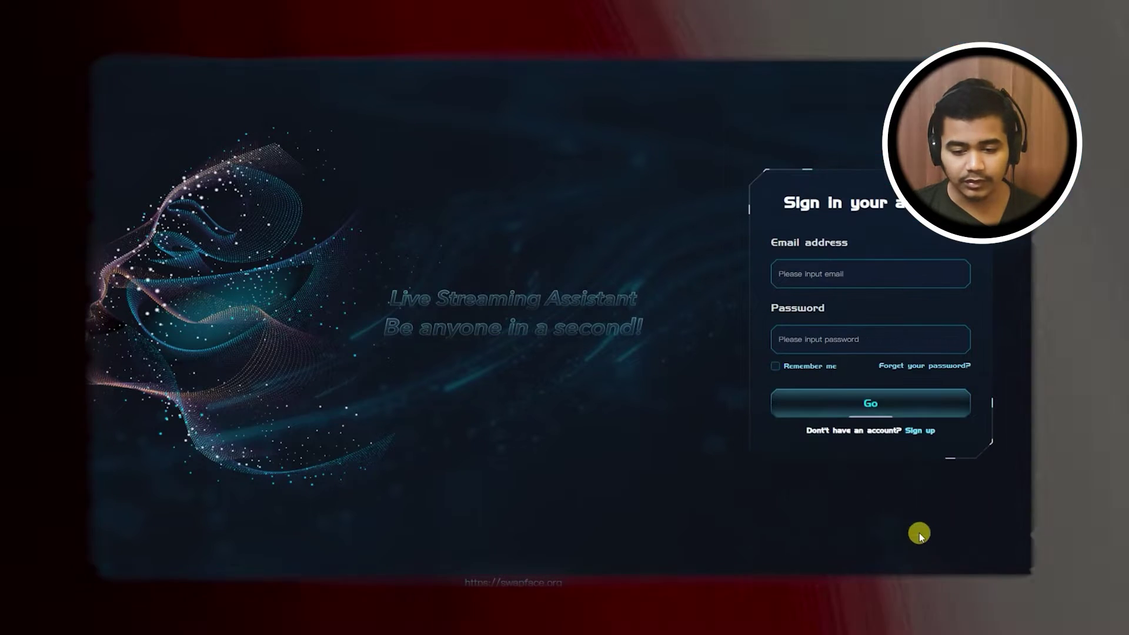
Log in with the account e-mail address and password
click(842, 281)
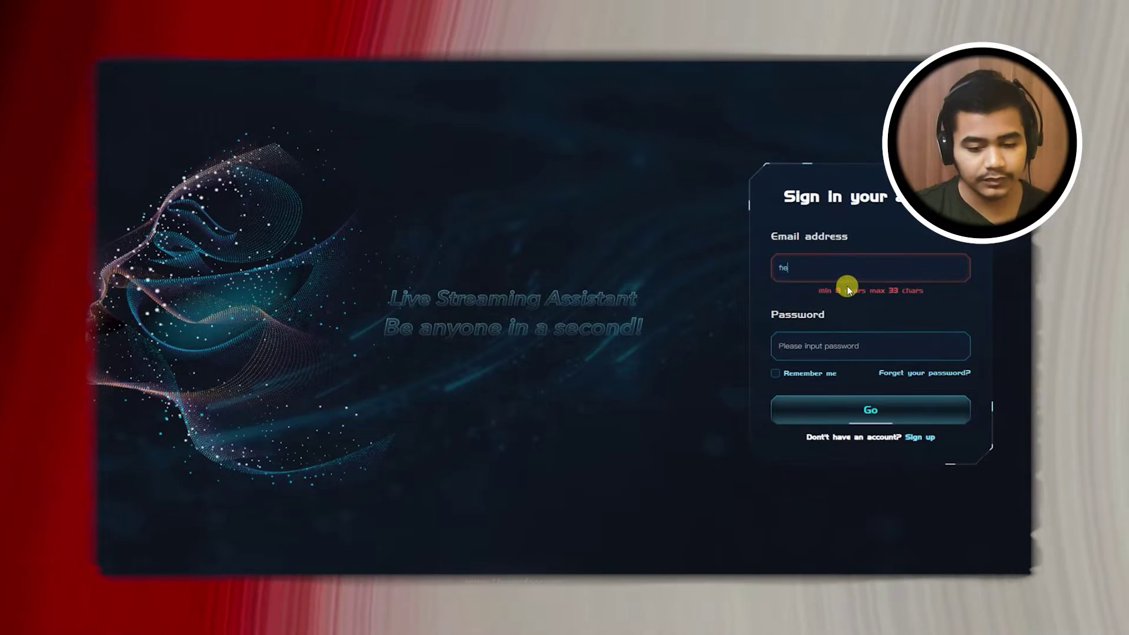
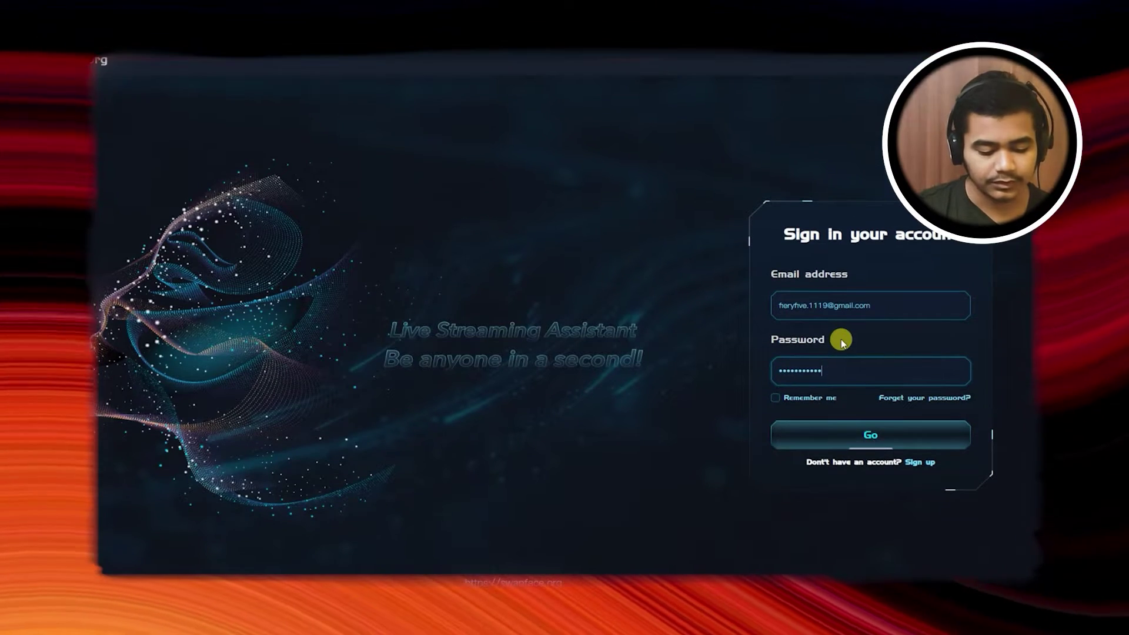
key(Return)
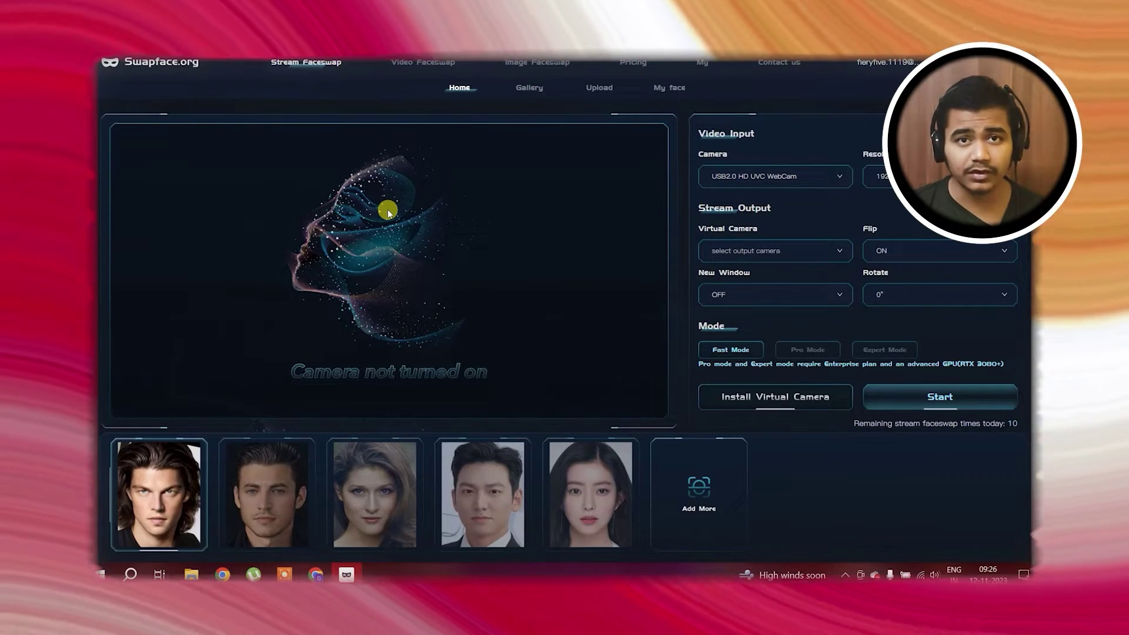
Browse the Video Faceswap, Pricing, Account and Contact Us pages, ending on Image Faceswap
click(423, 64)
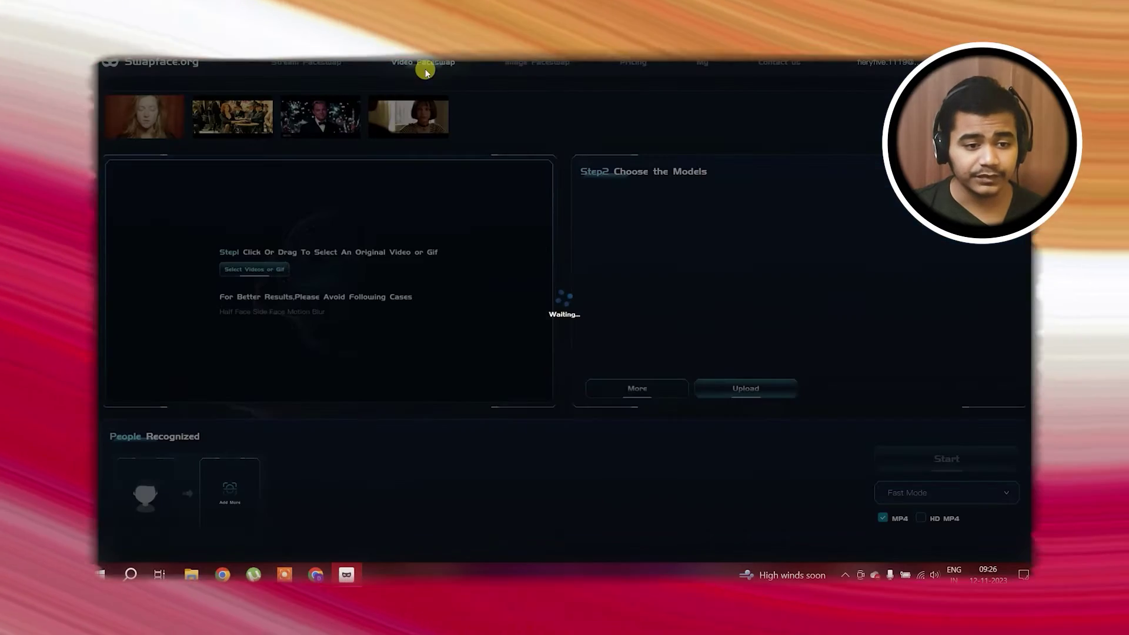
click(533, 61)
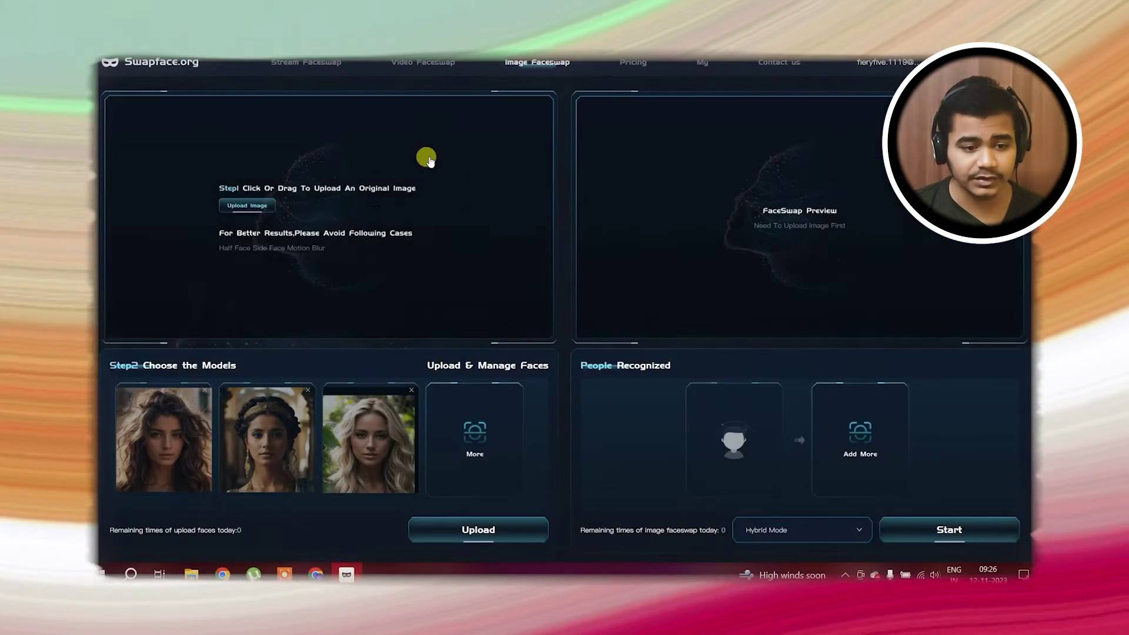
click(649, 62)
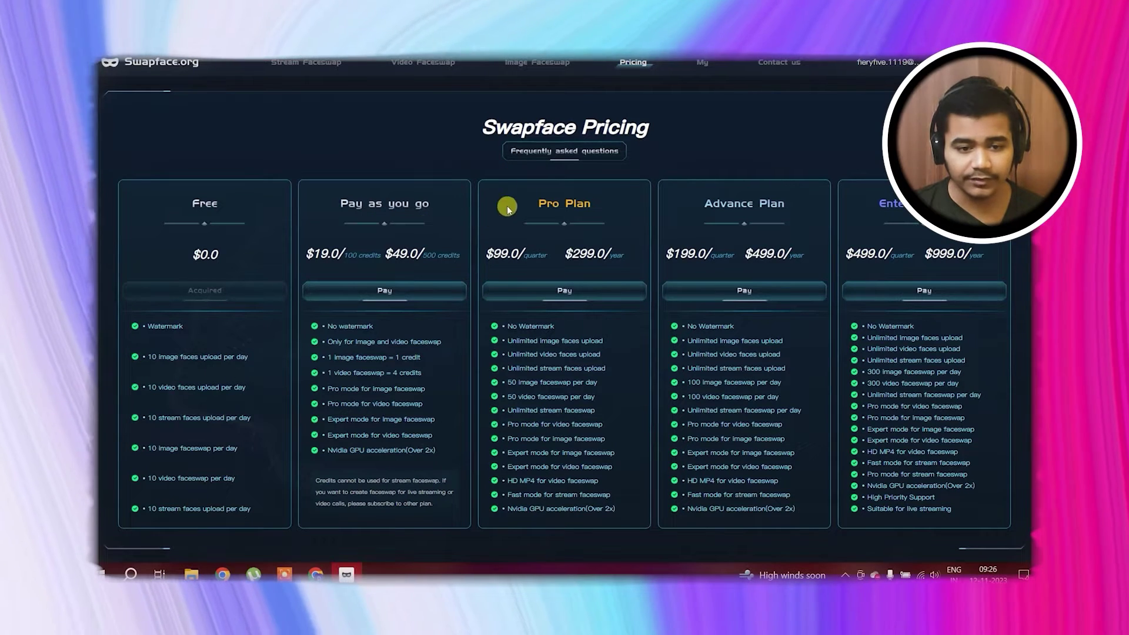
click(705, 63)
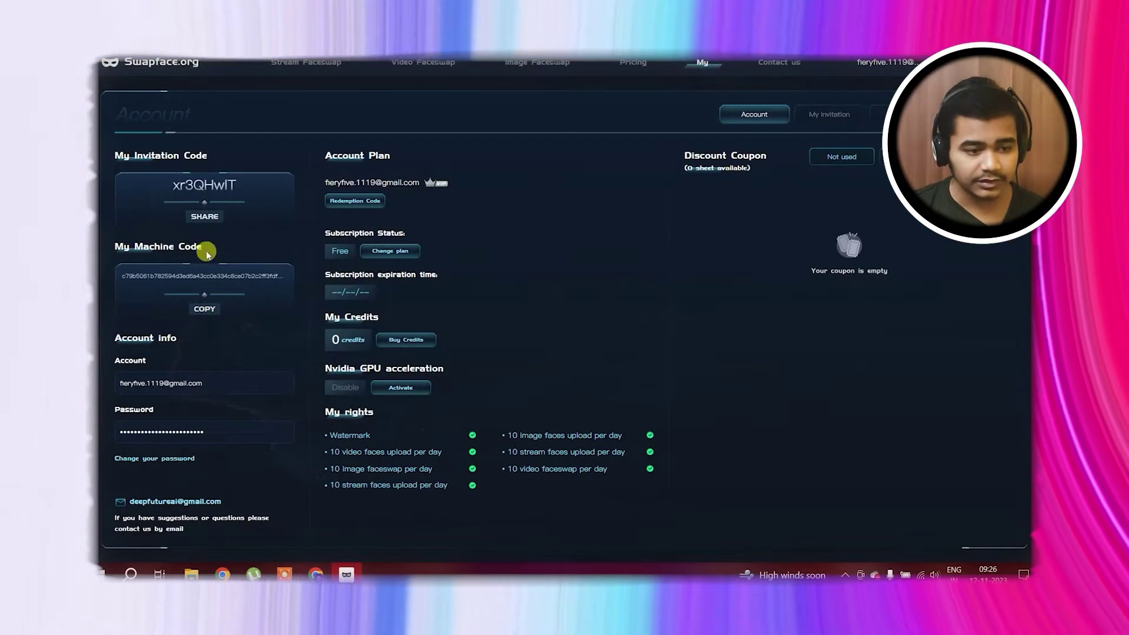
click(779, 63)
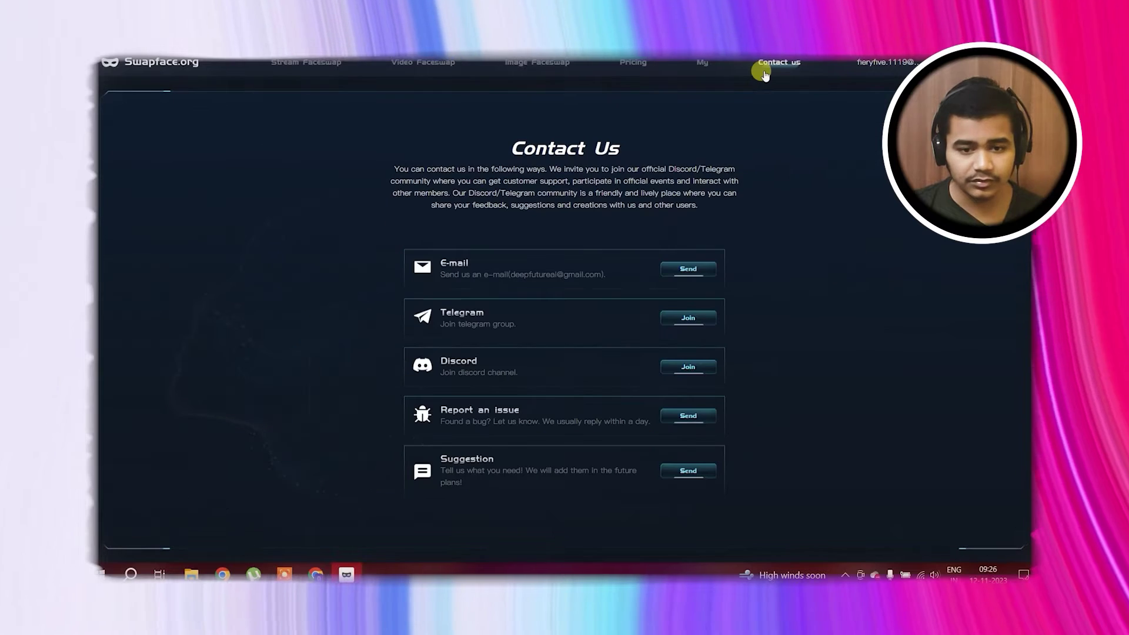
click(449, 69)
click(537, 63)
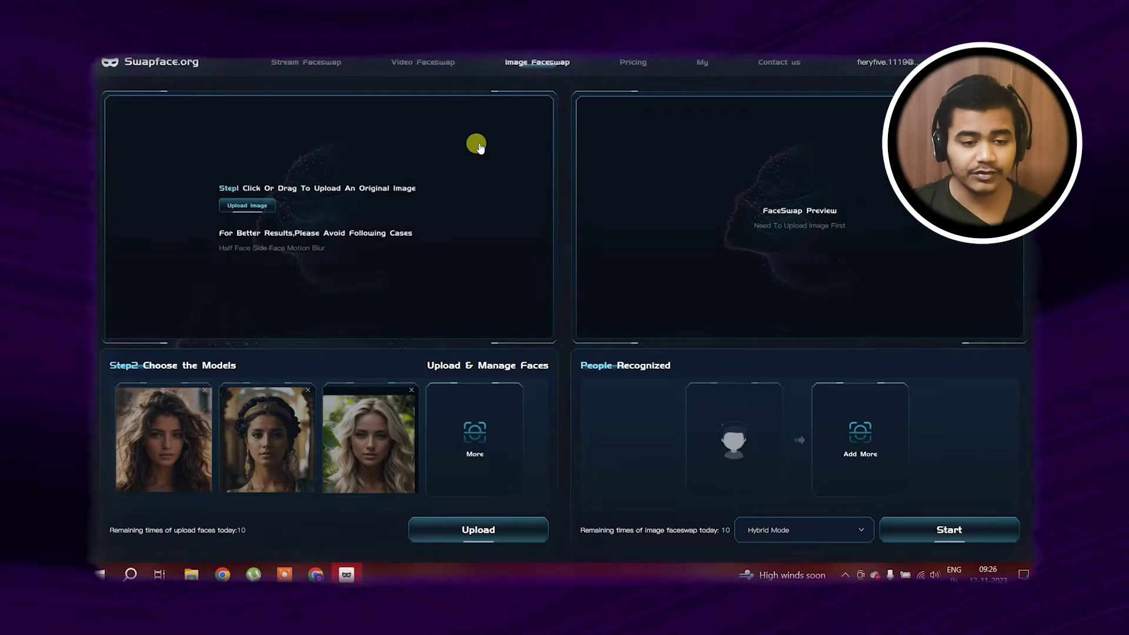
Load the suited man's photo from the Desktop as the original image
click(404, 183)
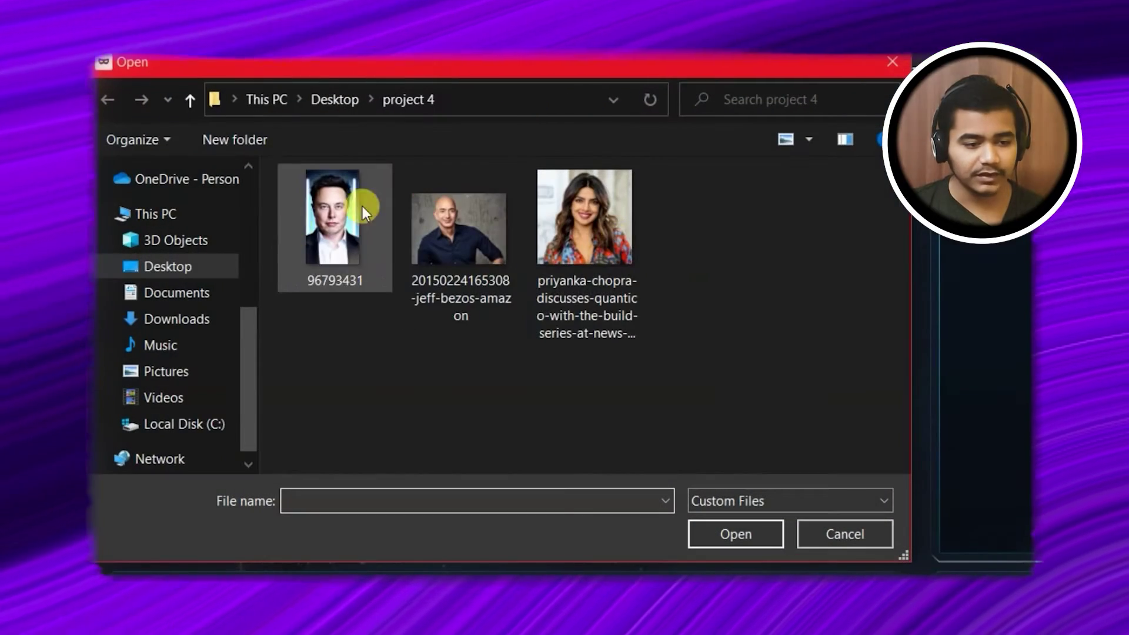
click(203, 321)
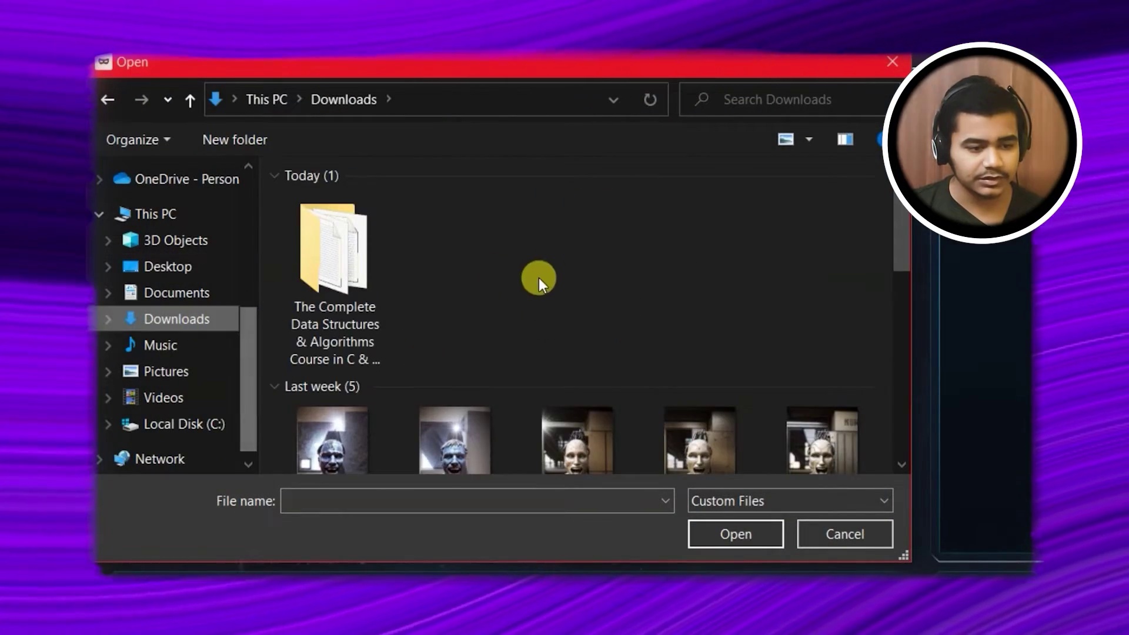
scroll(537, 282, down, 5)
scroll(540, 281, up, 5)
click(157, 268)
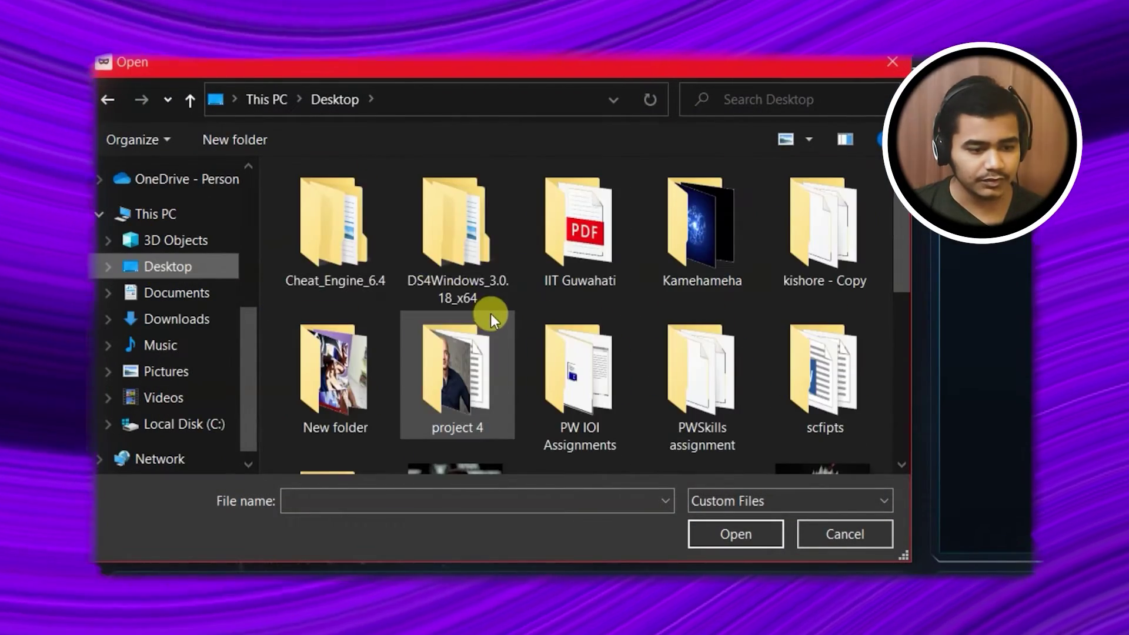
scroll(490, 313, down, 5)
scroll(490, 313, up, 1)
double_click(443, 254)
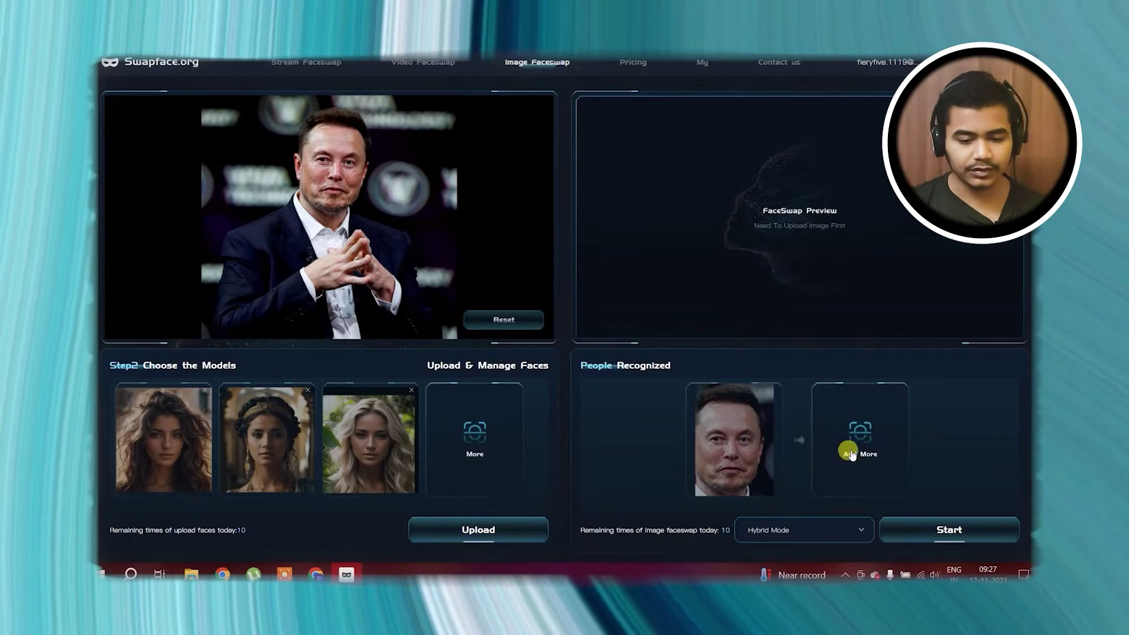
Add the new man's portrait as a face model for the recognized person
click(500, 536)
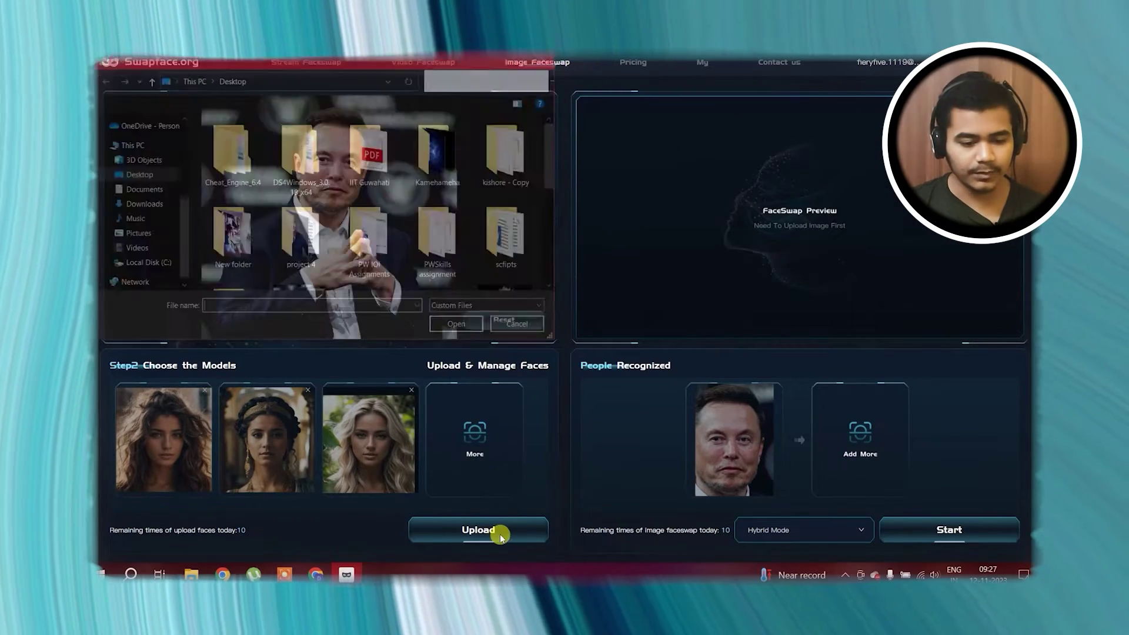
scroll(408, 228, down, 5)
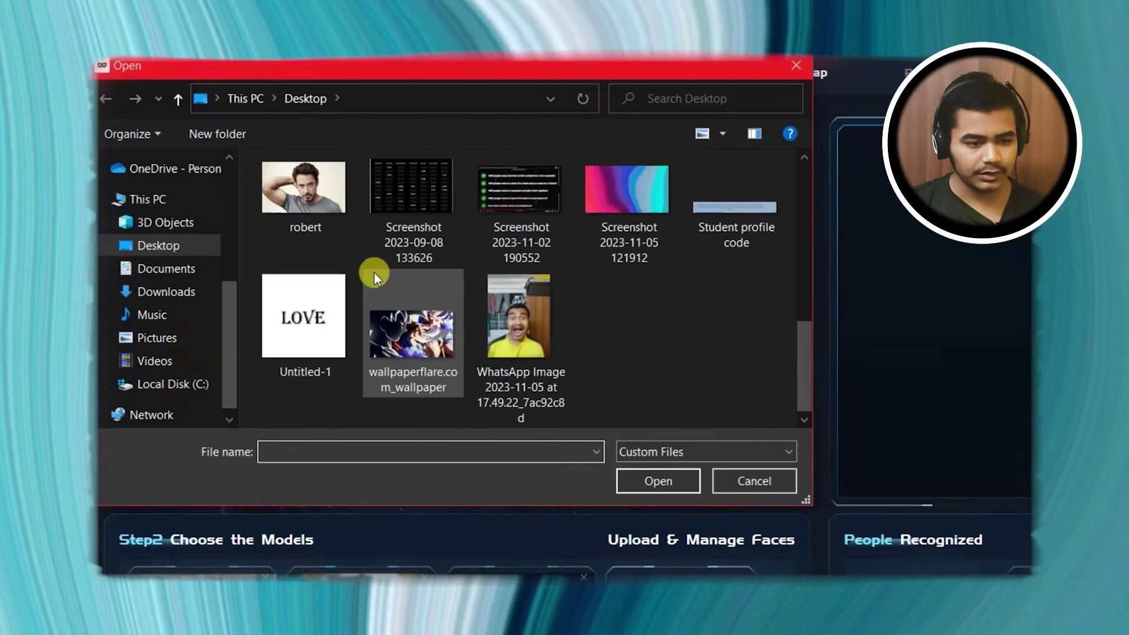
scroll(359, 271, up, 1)
double_click(315, 241)
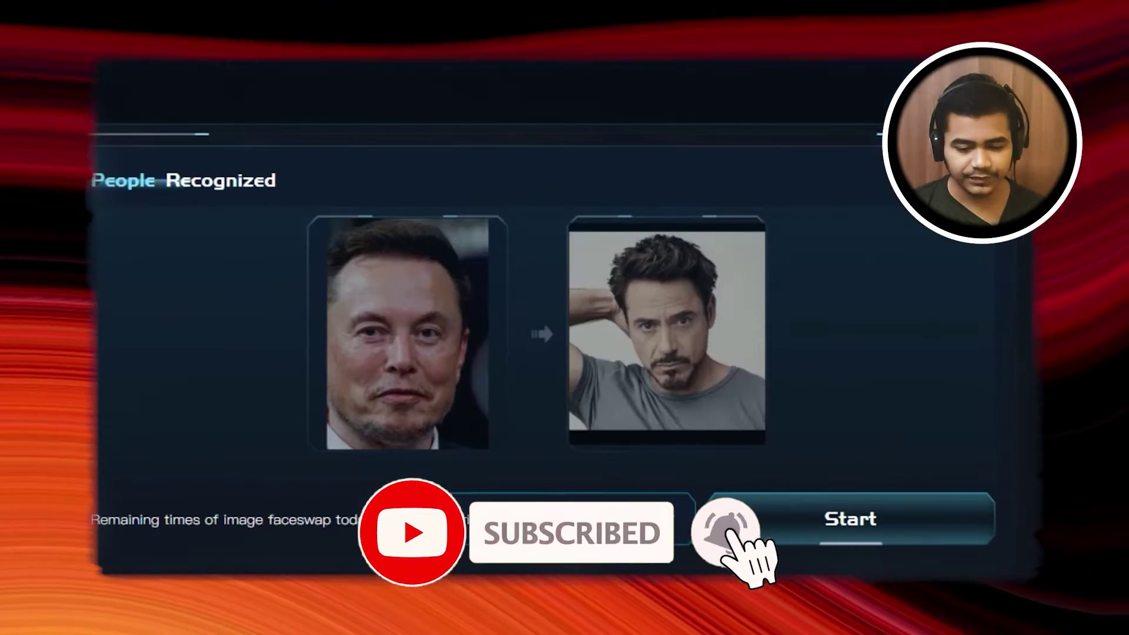
Set the swap quality mode to Expert Mode
click(805, 530)
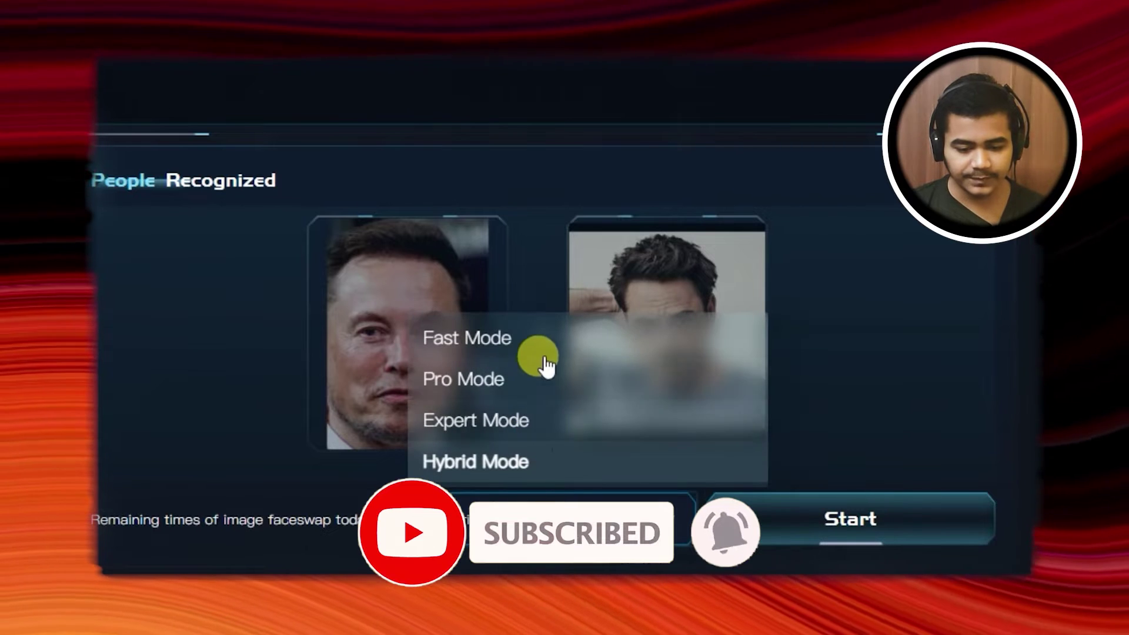
click(535, 421)
click(506, 505)
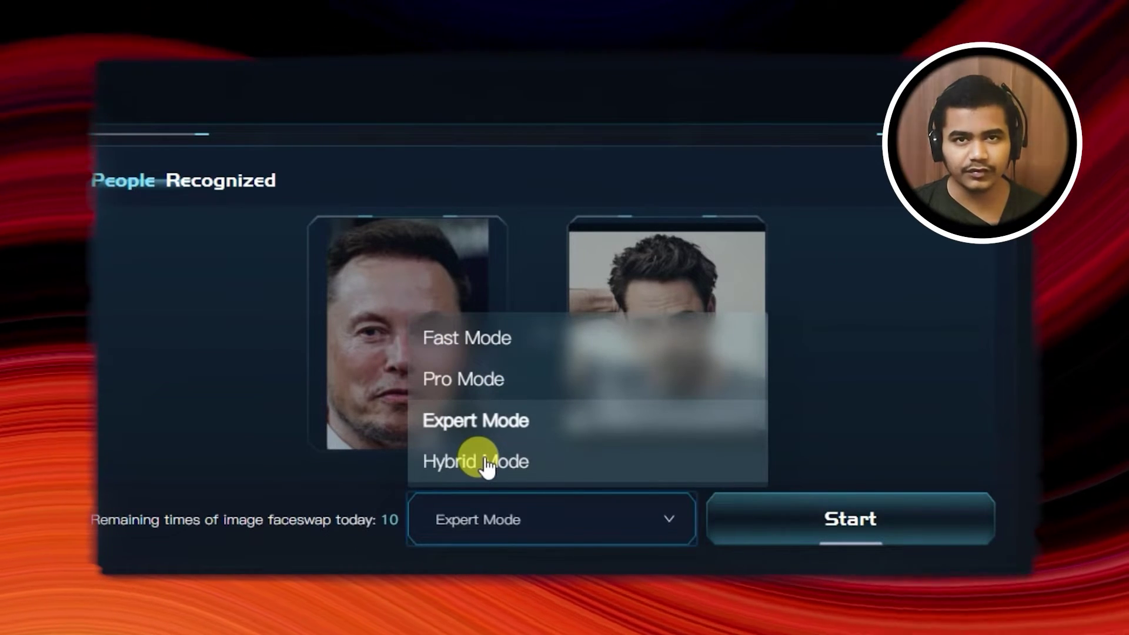
click(502, 421)
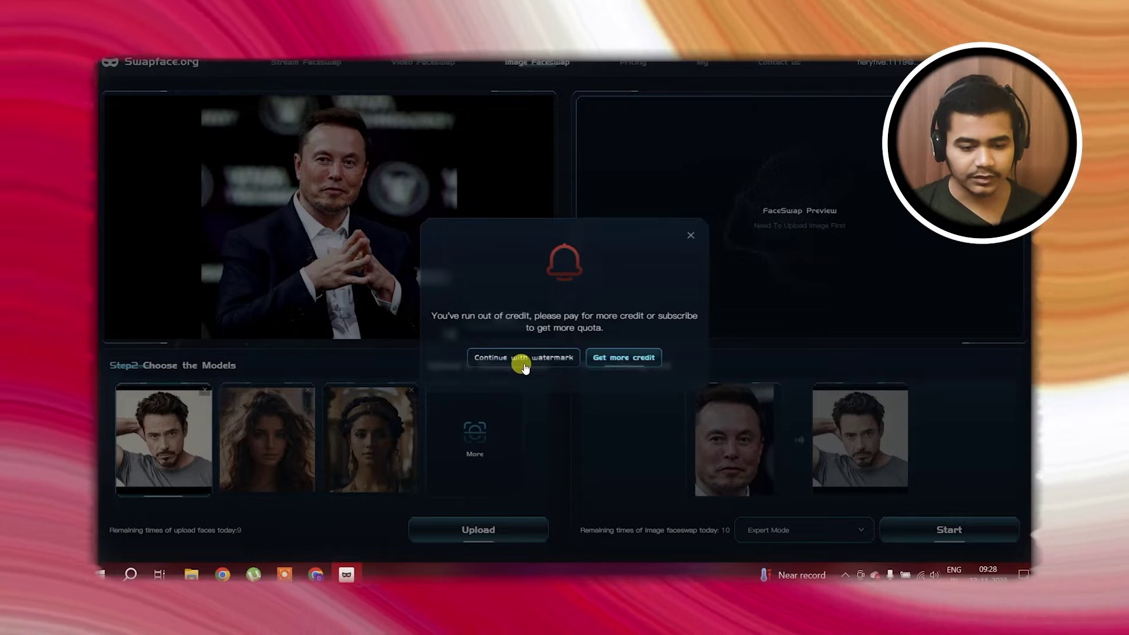
Run the swap accepting the watermark, then start downloading the result
click(524, 365)
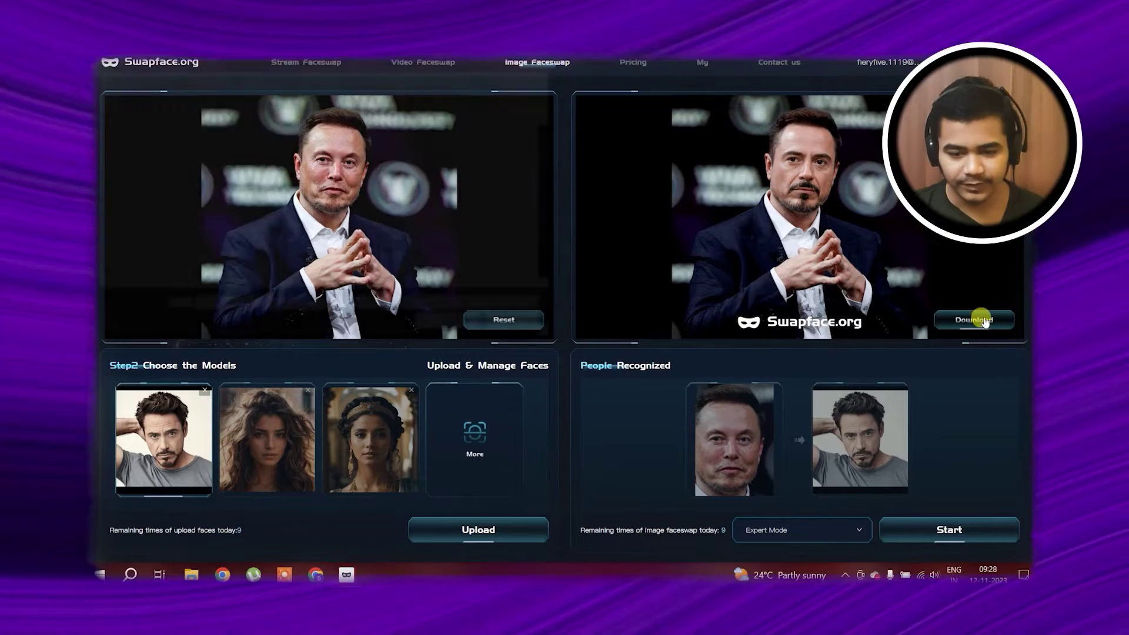
click(984, 322)
scroll(232, 242, down, 2)
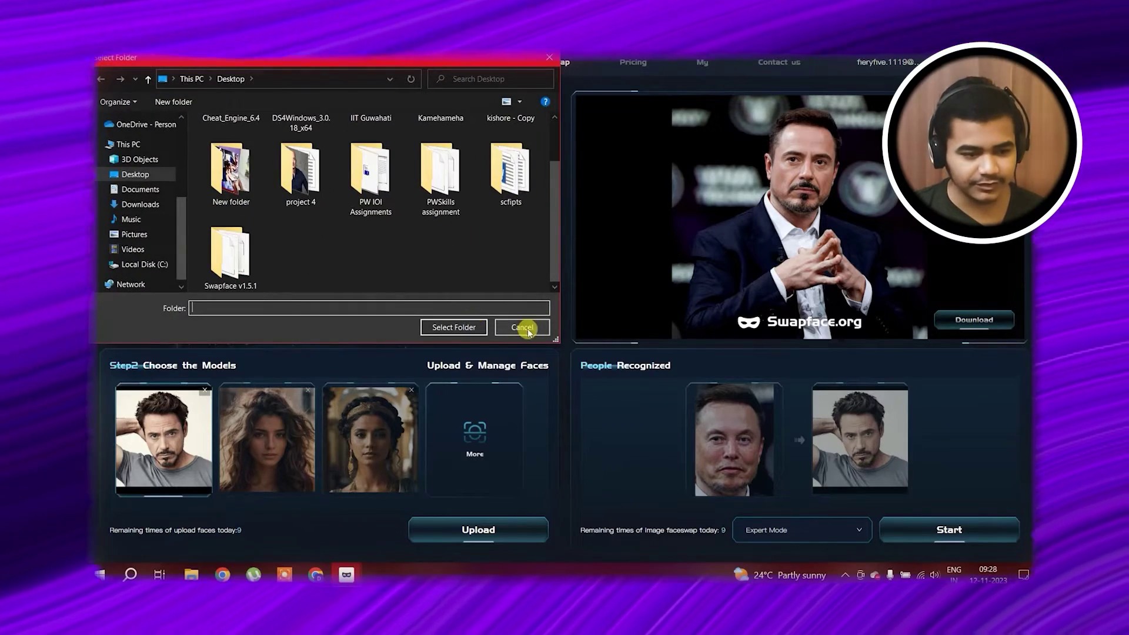
Save the swap to the Desktop, view image_2023-11-12_09-28-53_Expert.jpg in Photos, then close it
click(453, 327)
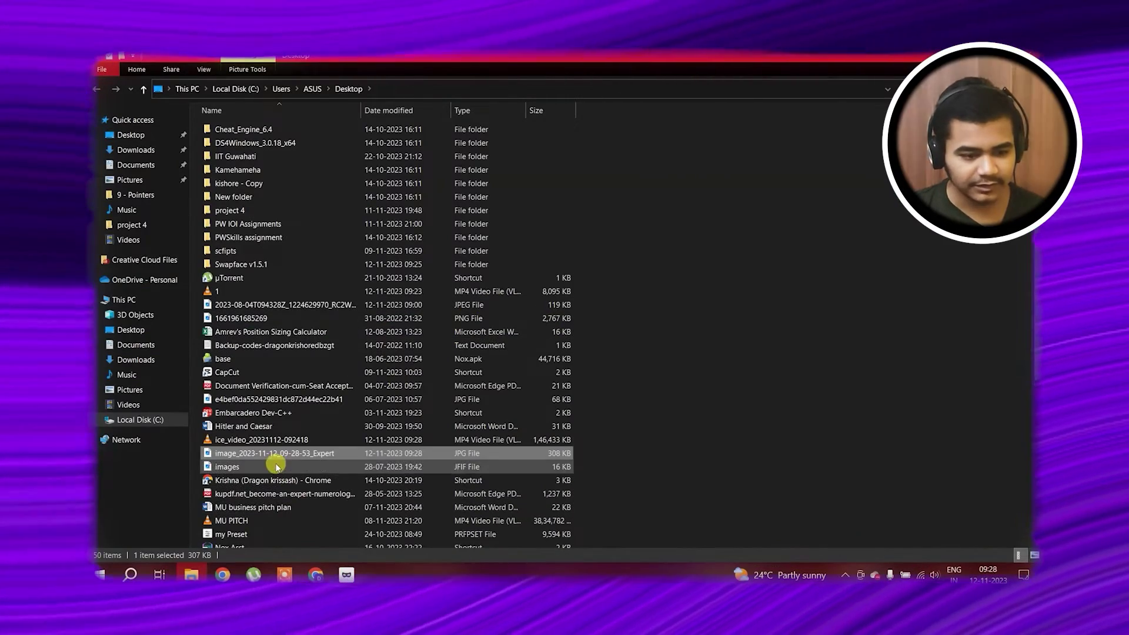
double_click(285, 458)
scroll(578, 323, up, 3)
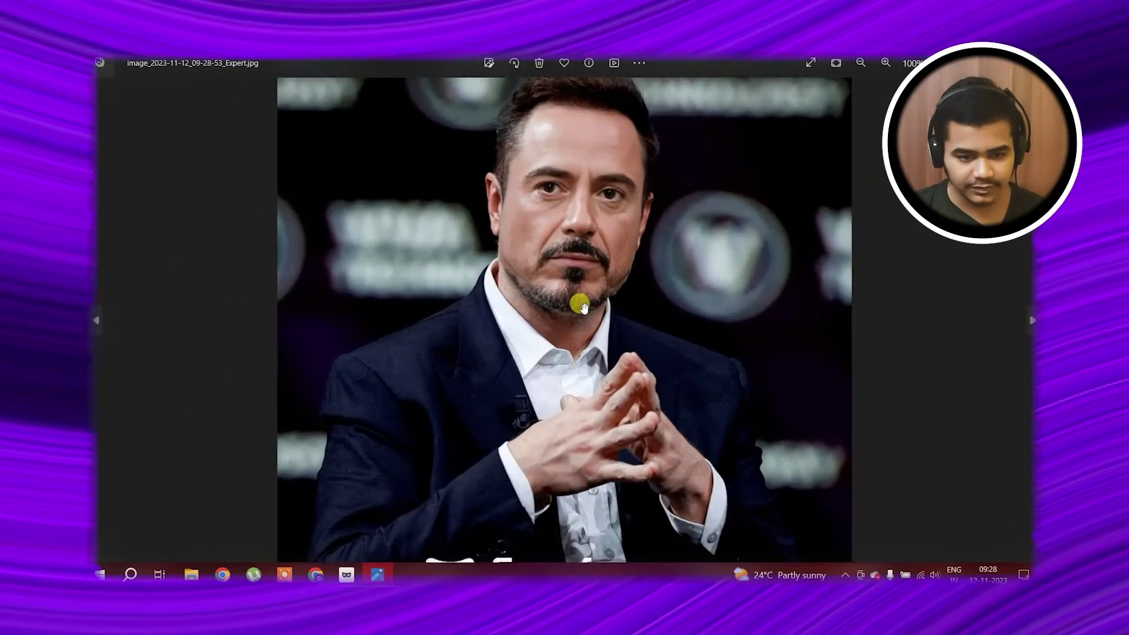
scroll(603, 312, down, 3)
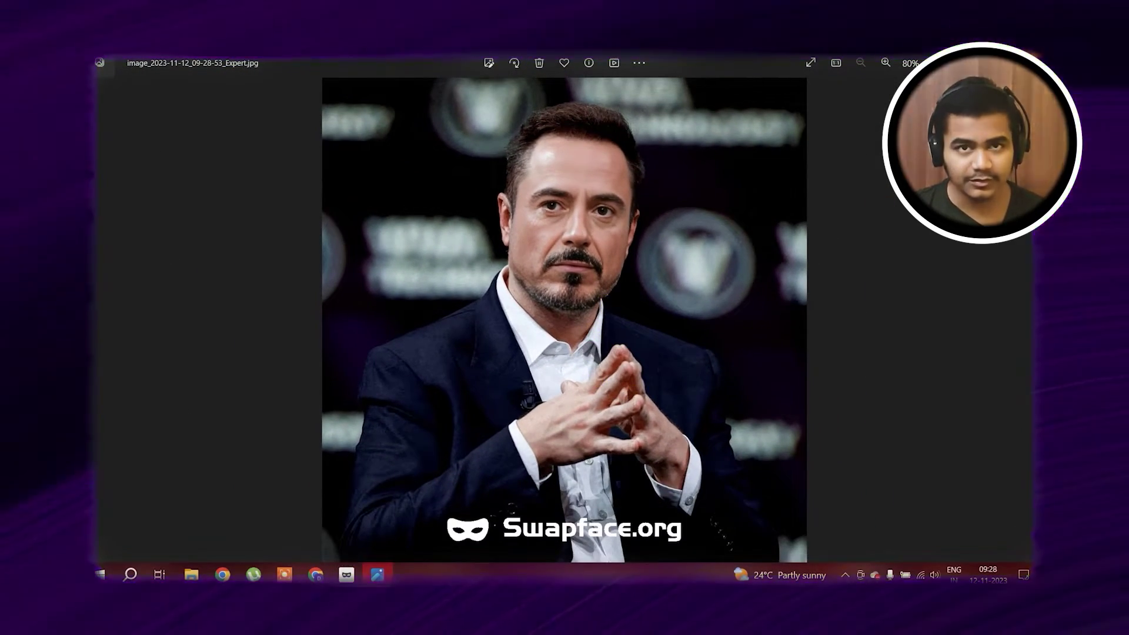
key(alt+F4)
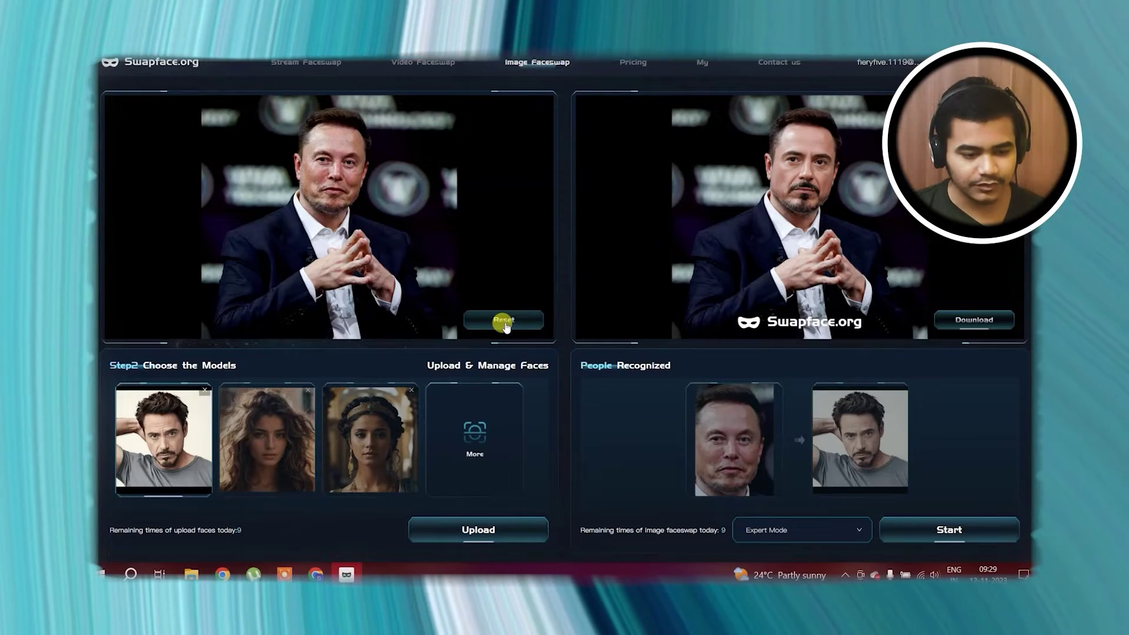
Reset and load the bald man's photo from the project 4 folder as the new original
click(504, 322)
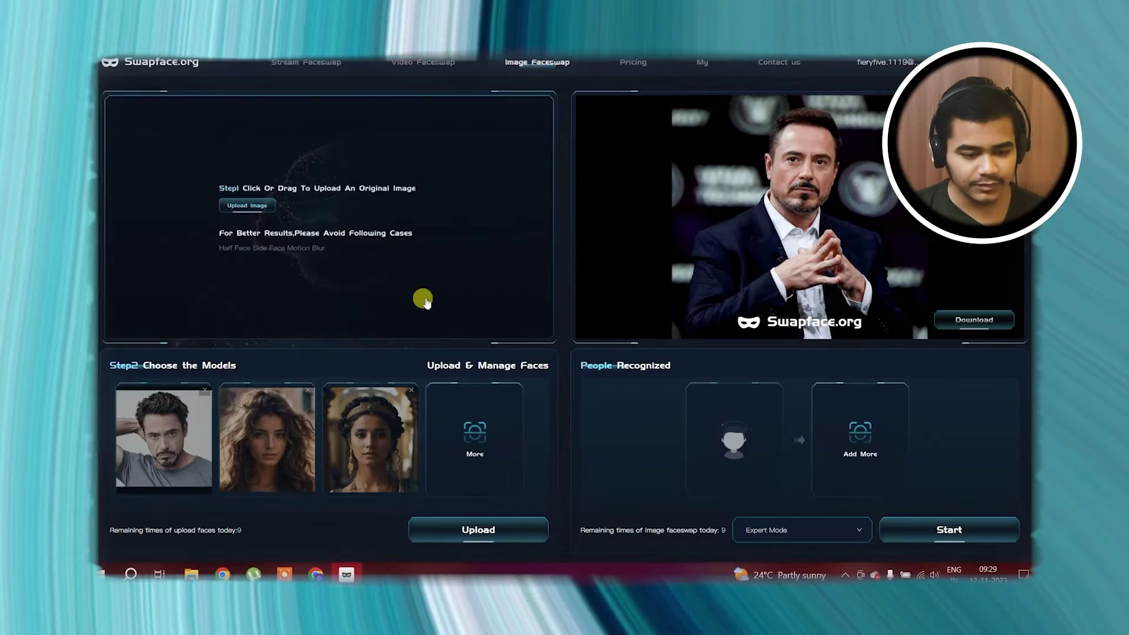
click(301, 240)
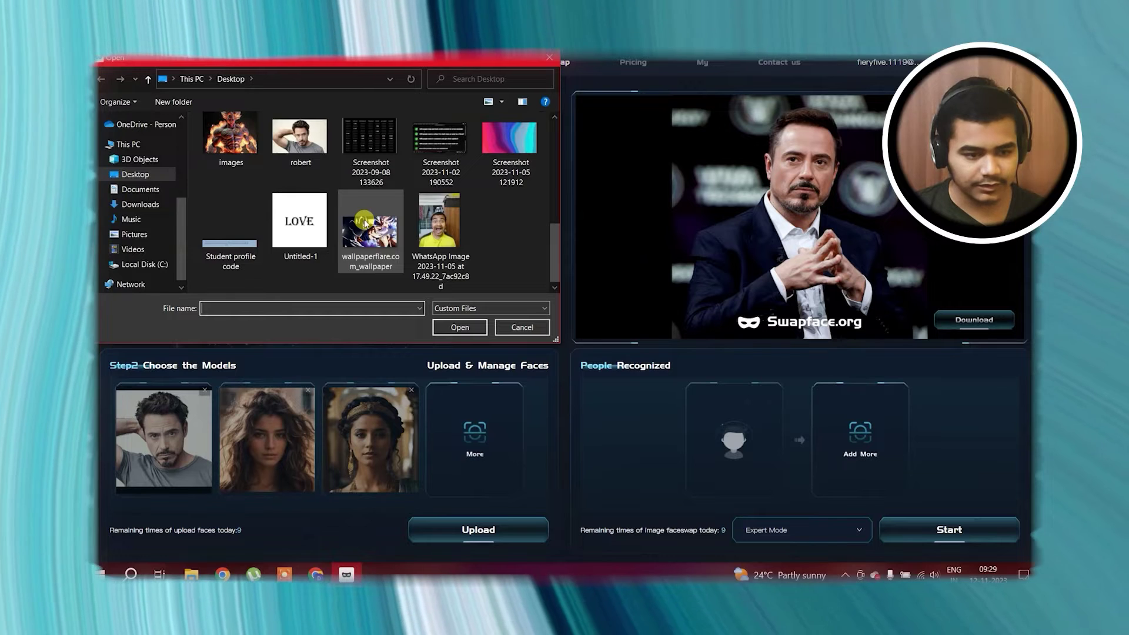
scroll(458, 241, up, 2)
scroll(474, 244, up, 2)
double_click(297, 146)
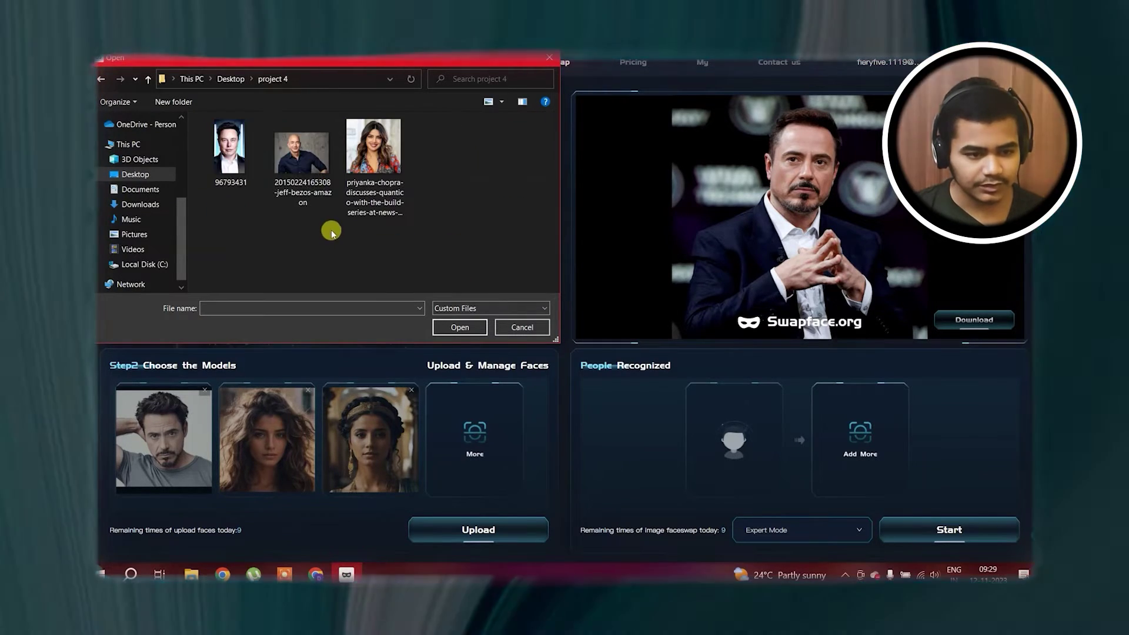
double_click(307, 156)
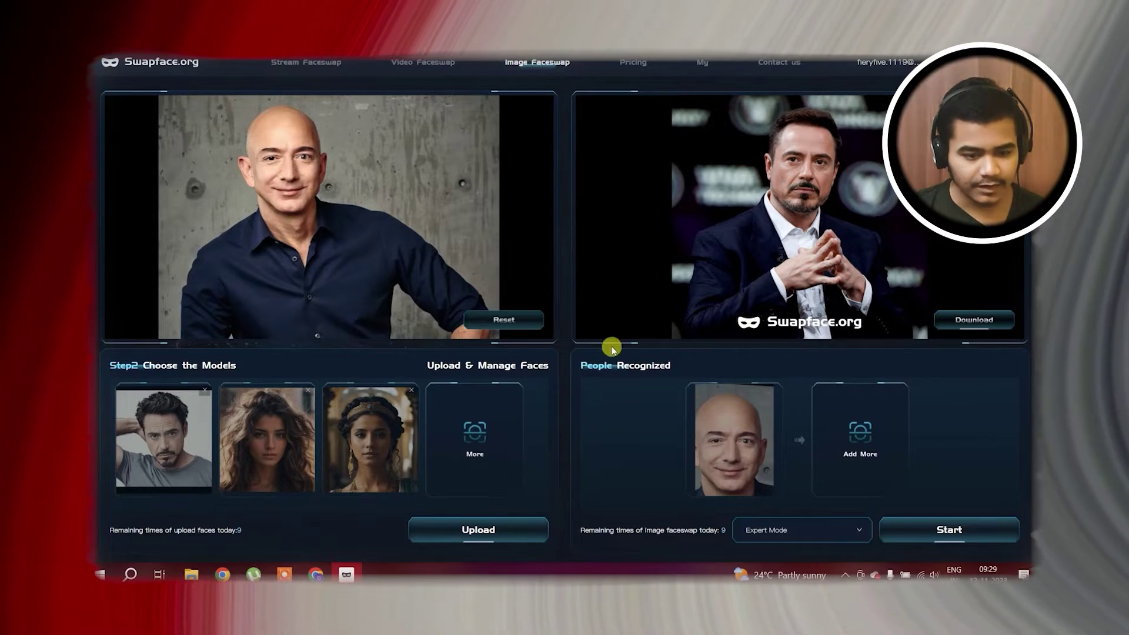
Add the 2023-08-04 suited man photo as a face model, map it to the bald man, and swap
click(992, 319)
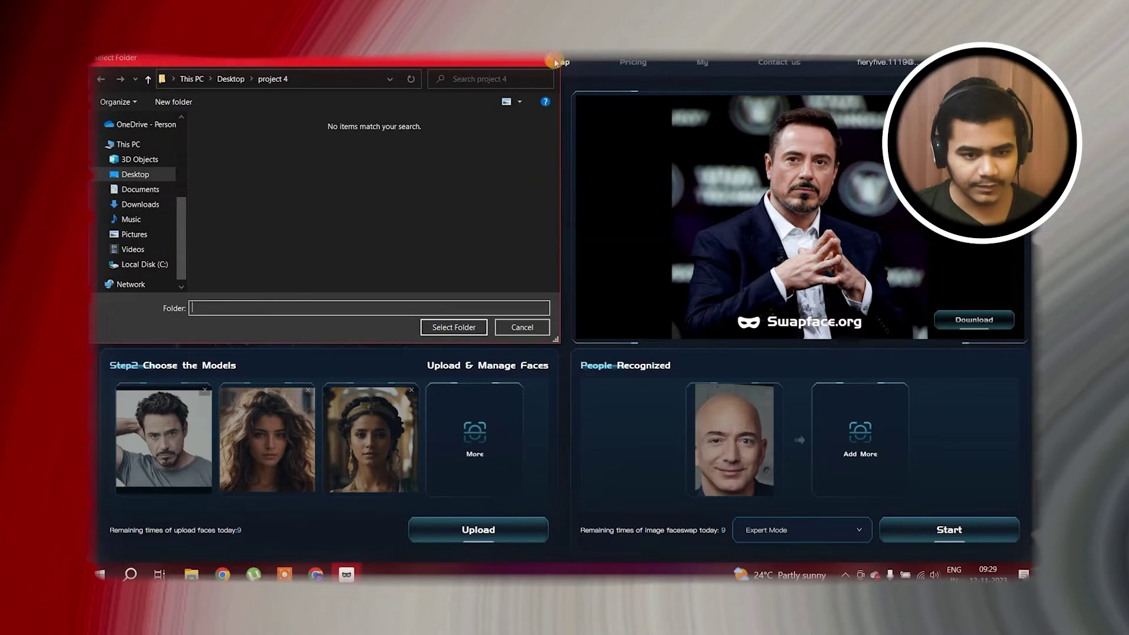
click(555, 61)
click(467, 525)
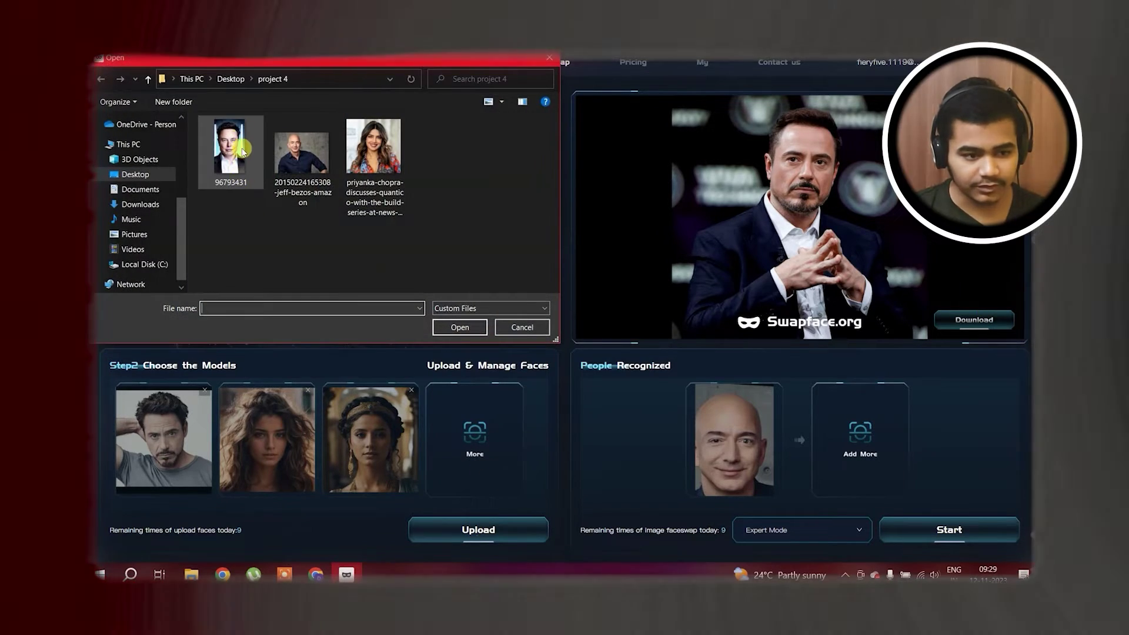
click(230, 79)
scroll(349, 272, down, 5)
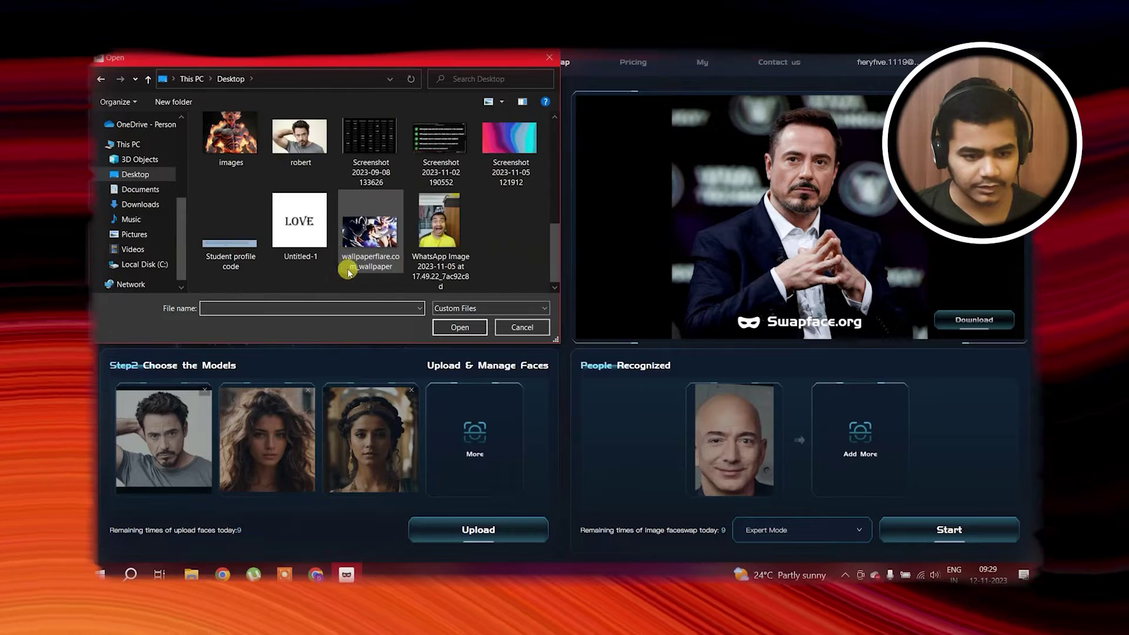
click(322, 176)
scroll(335, 194, up, 5)
click(322, 156)
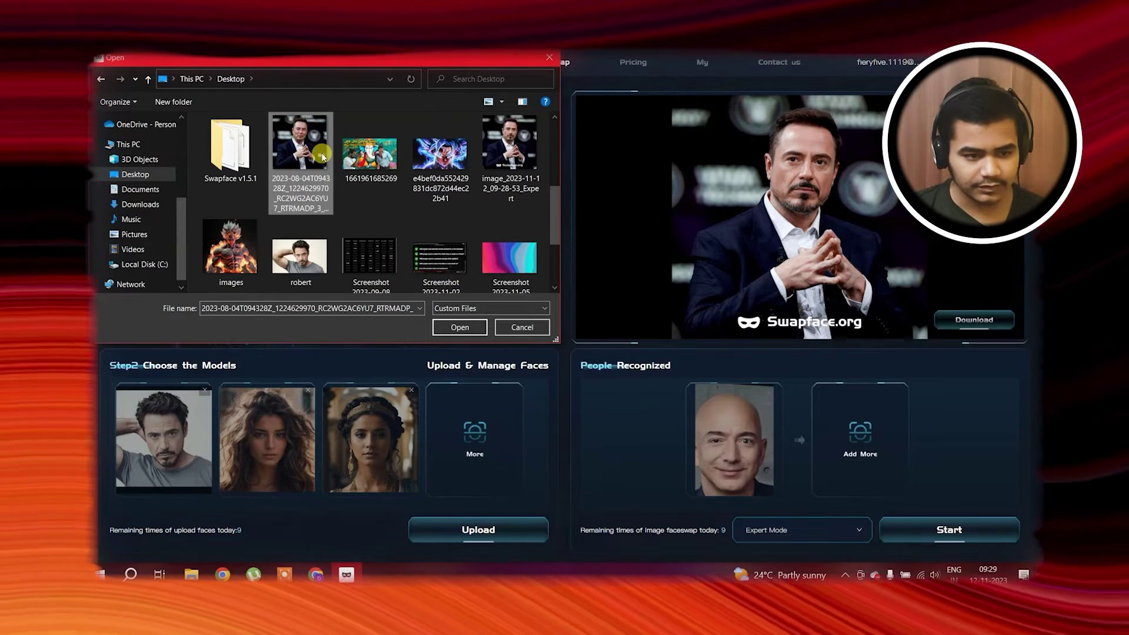
double_click(322, 156)
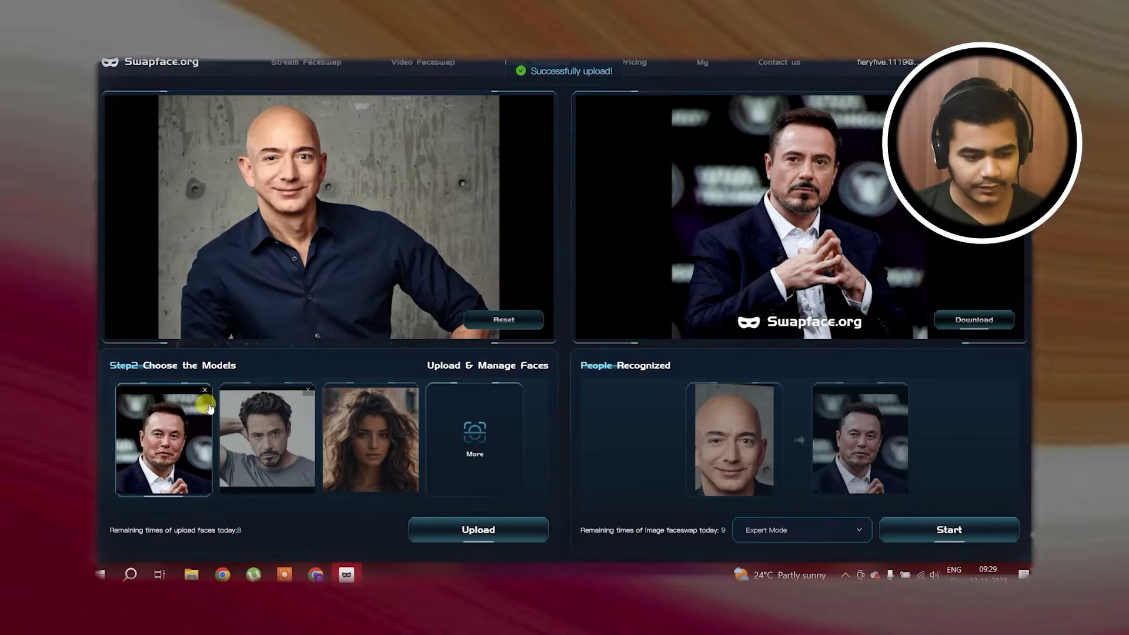
click(168, 421)
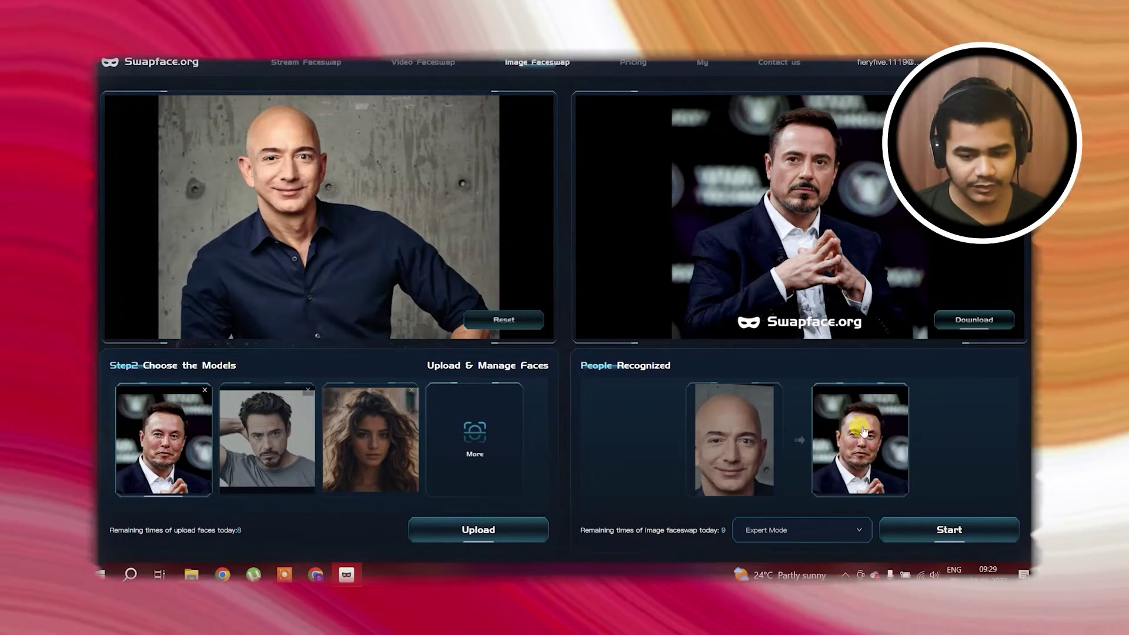
click(921, 535)
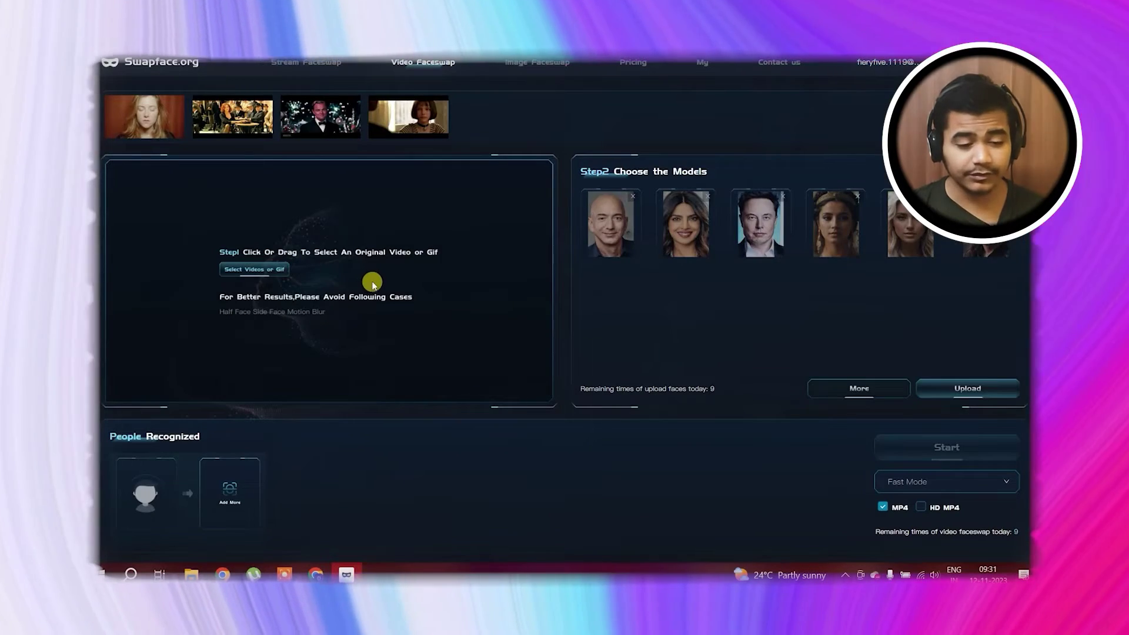
Load the goggins stage-talk video from Desktop > project 4 and confirm its detected face
click(373, 284)
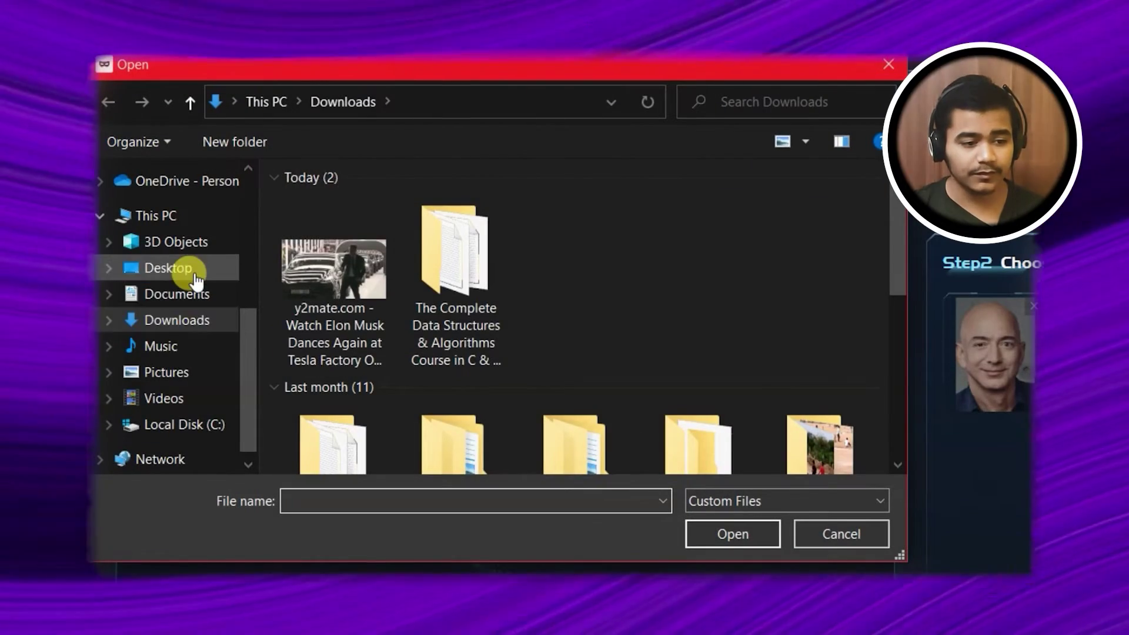
click(196, 281)
scroll(521, 351, down, 2)
double_click(471, 280)
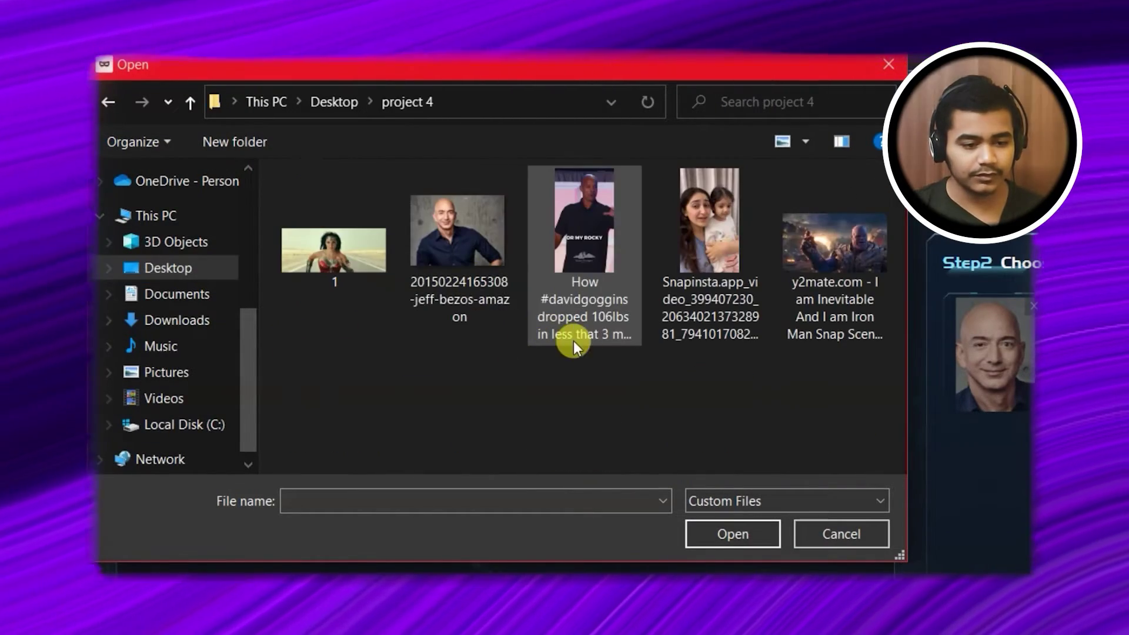
double_click(601, 269)
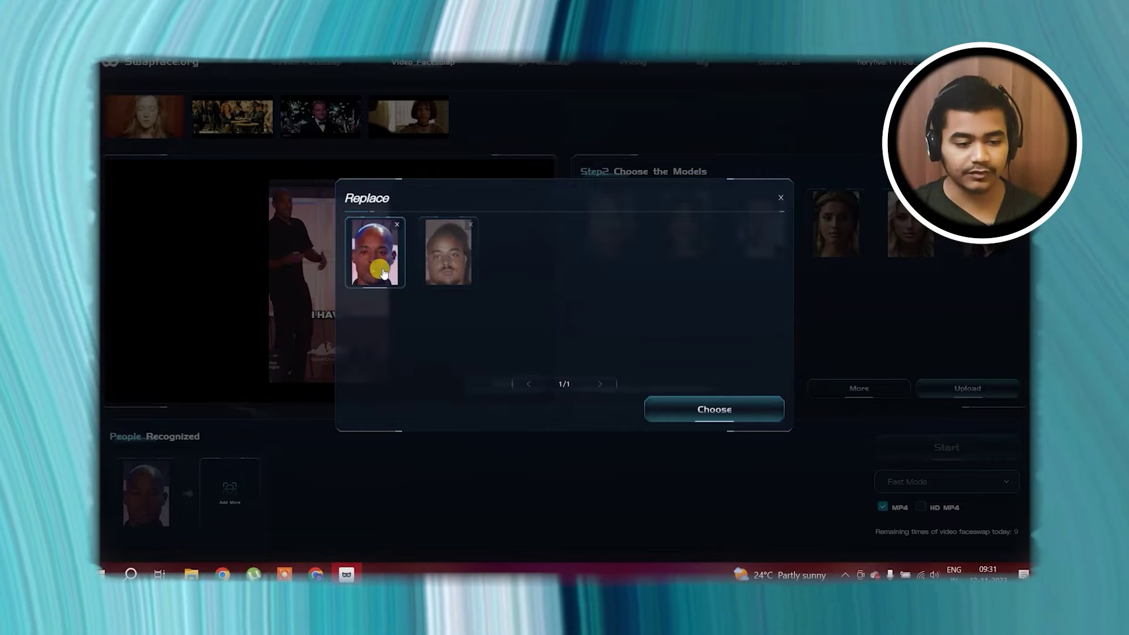
click(695, 410)
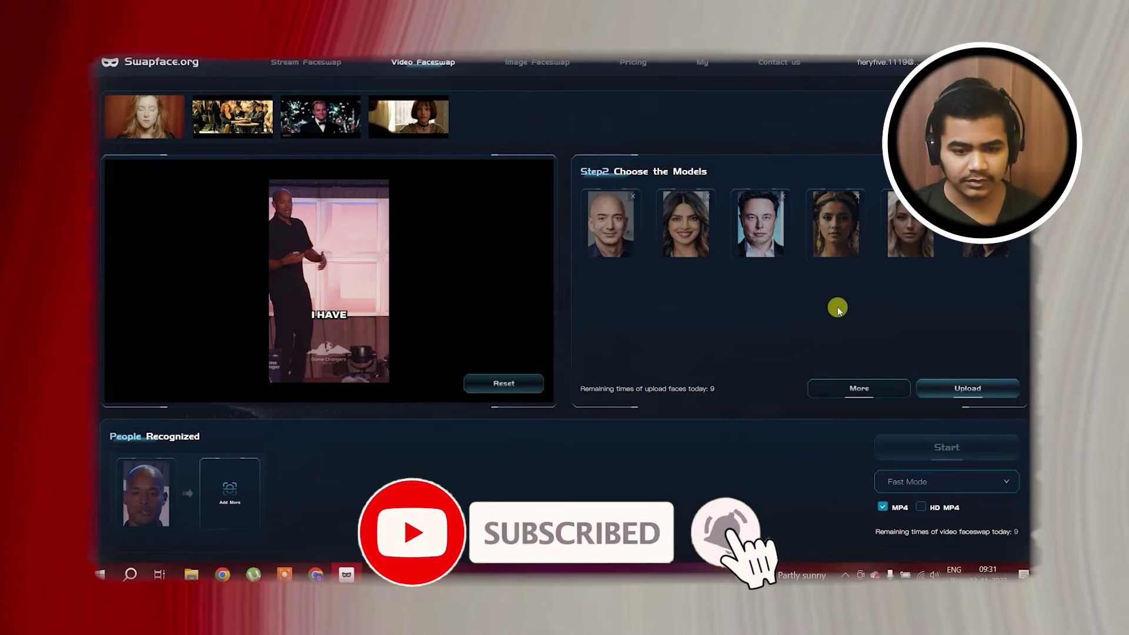
Upload the man's portrait from project 4 as a face model and assign it to the speaker
click(968, 389)
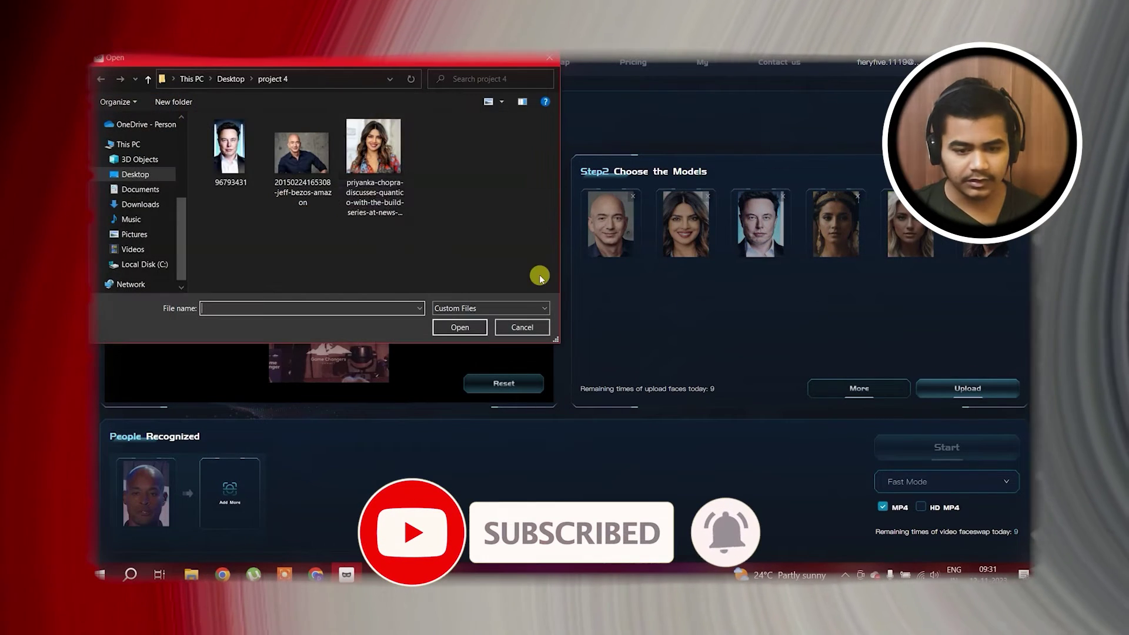
click(550, 58)
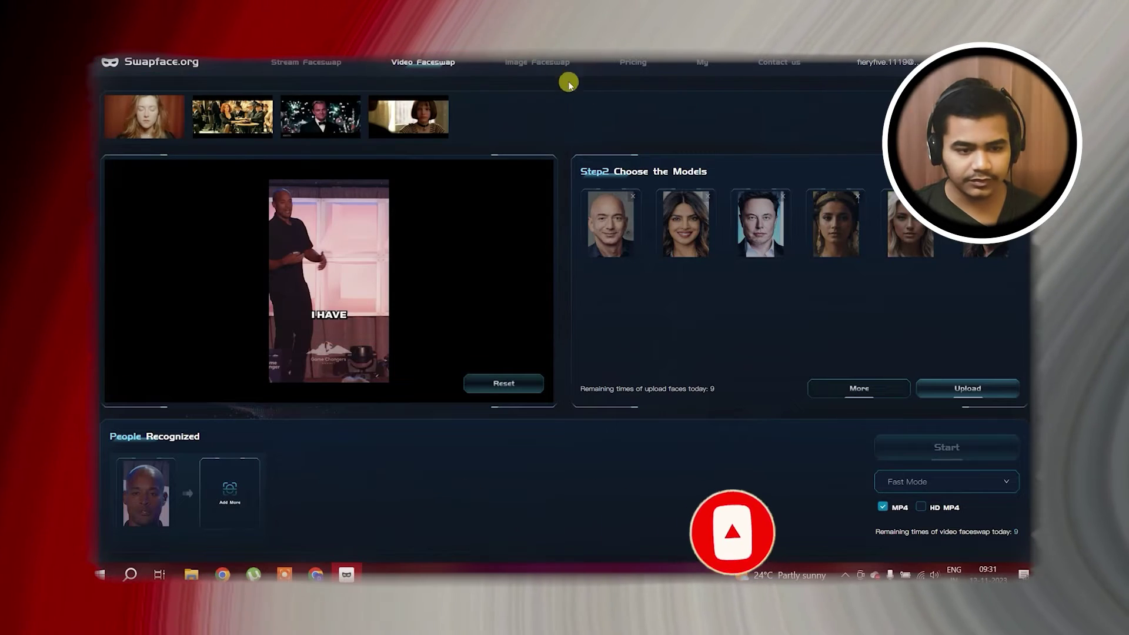
click(951, 392)
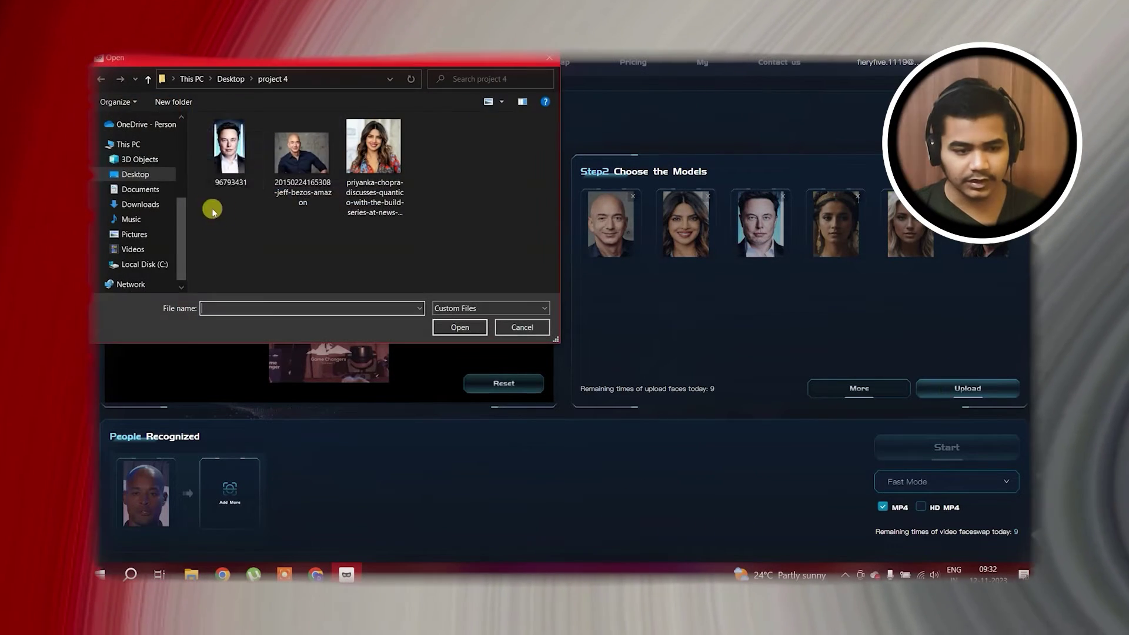
double_click(233, 165)
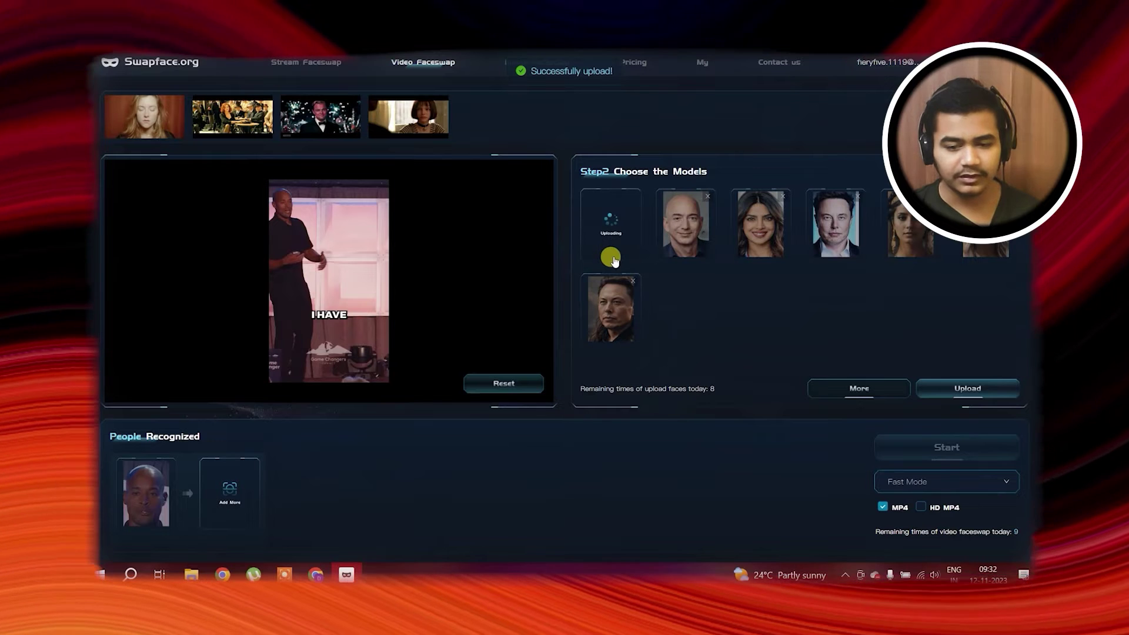
click(611, 253)
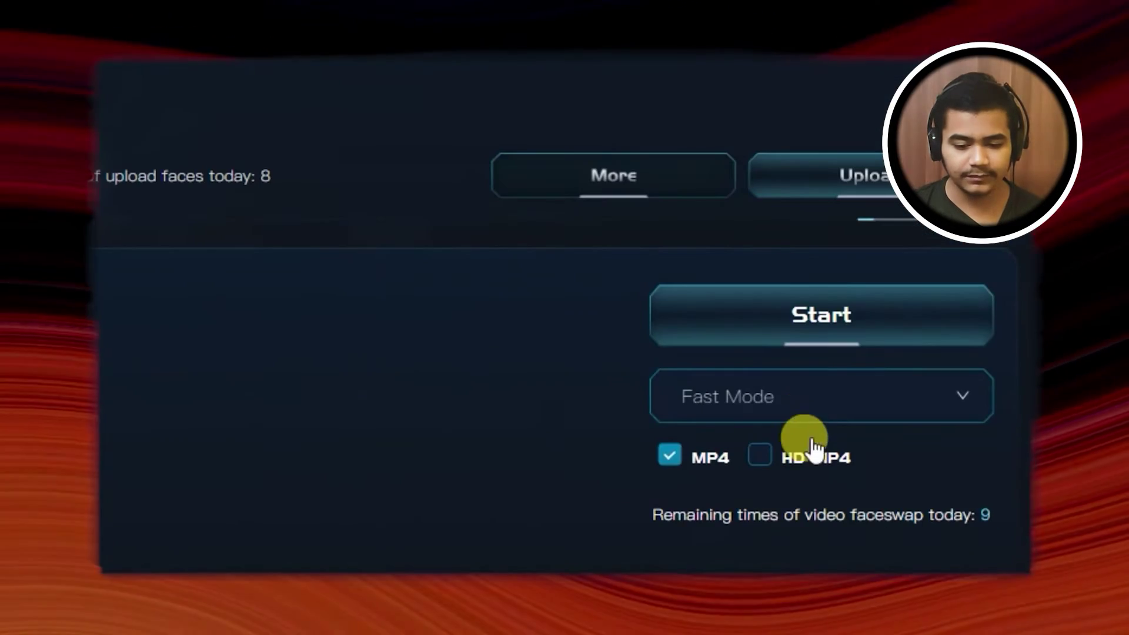
Run the video face swap in Expert Mode with HD MP4 output
click(807, 403)
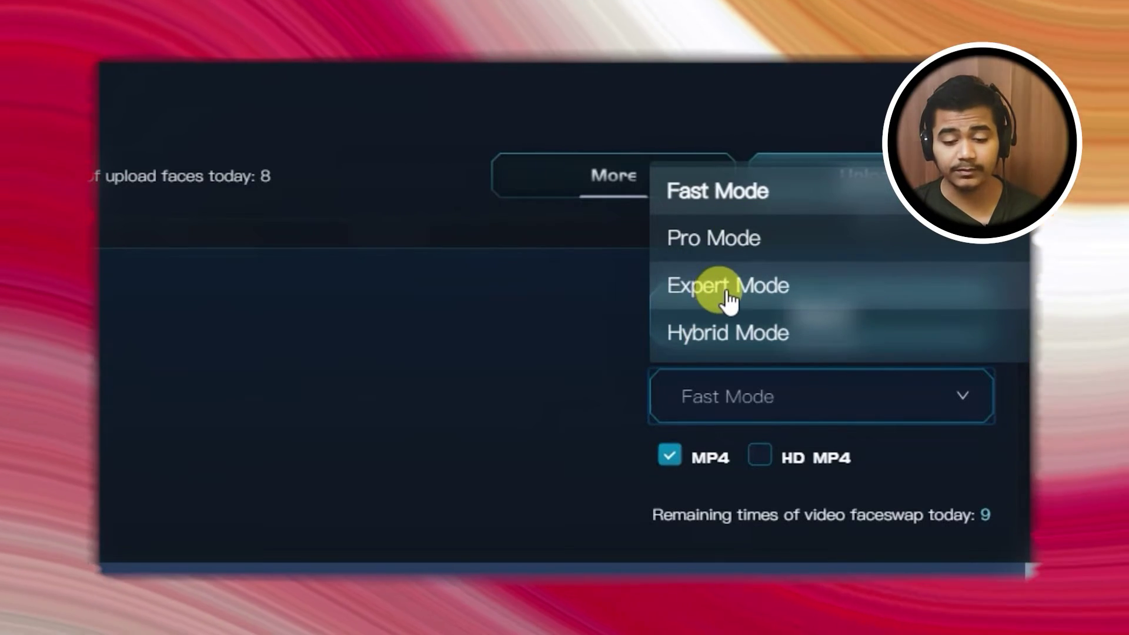
click(728, 298)
click(760, 456)
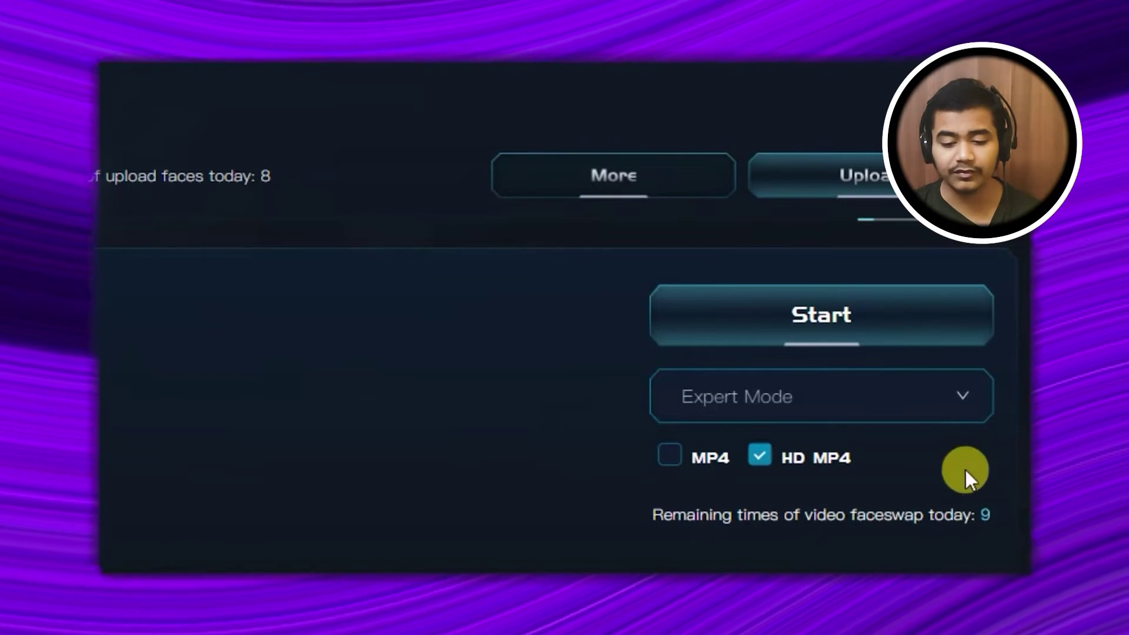
click(847, 327)
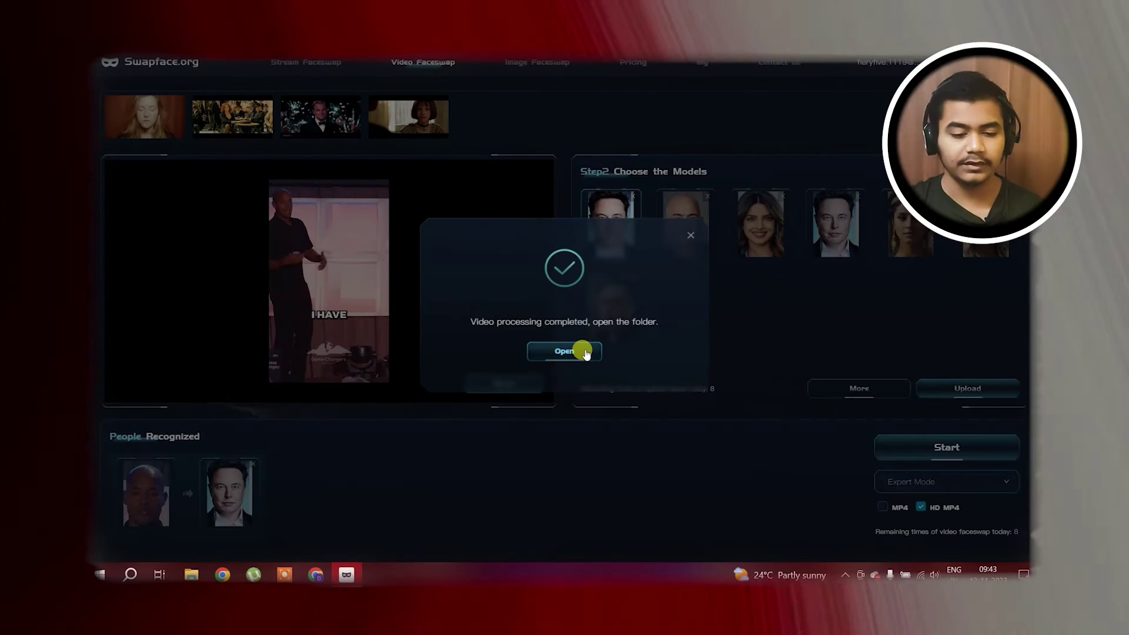
click(583, 351)
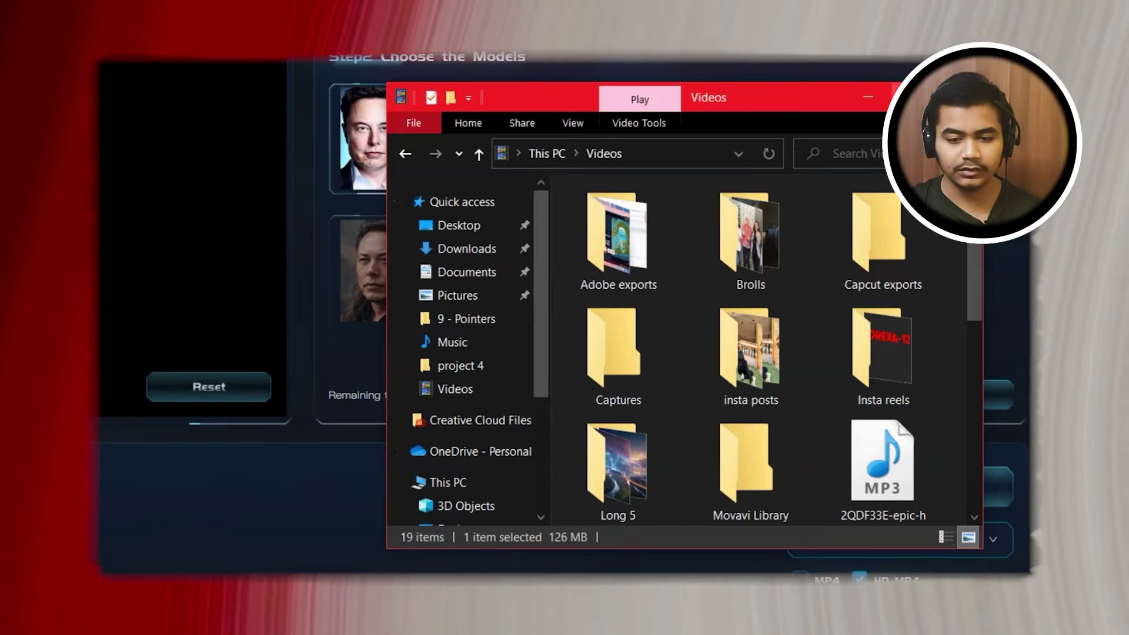
key(super+Up)
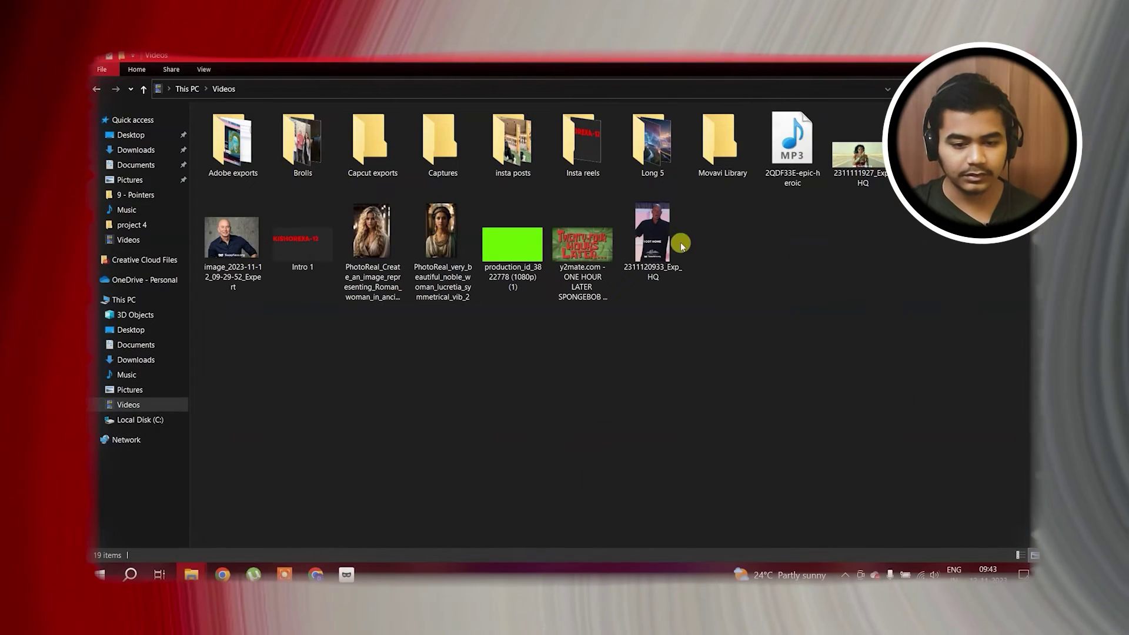
double_click(652, 235)
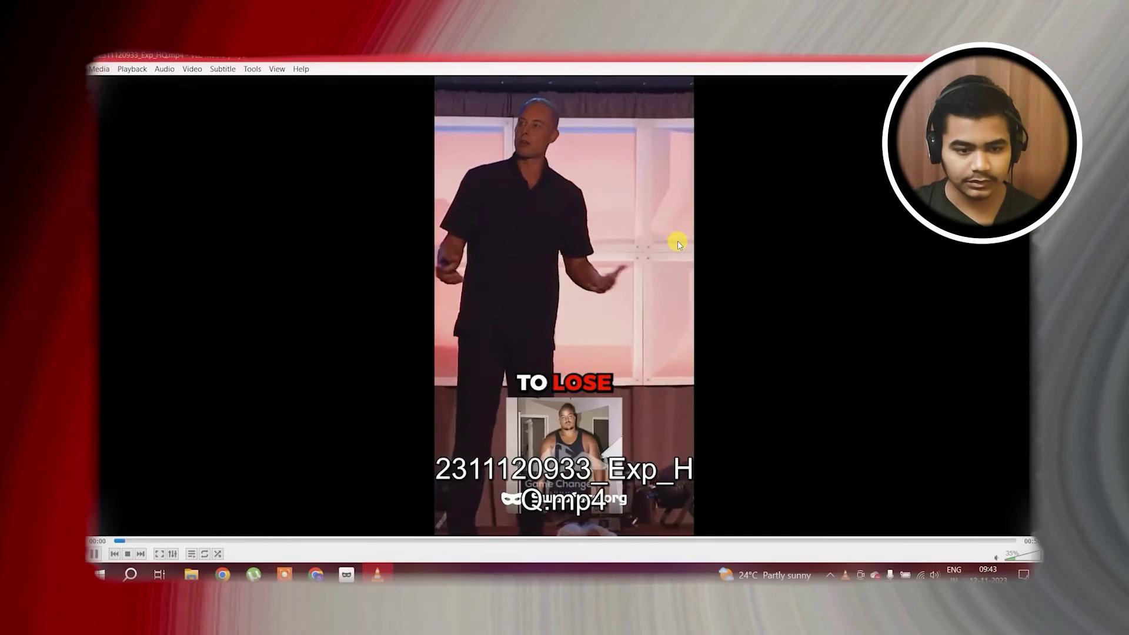
Raise VLC's volume and watch the face-swapped stage video full screen
double_click(682, 241)
scroll(685, 240, down, 3)
scroll(685, 240, up, 4)
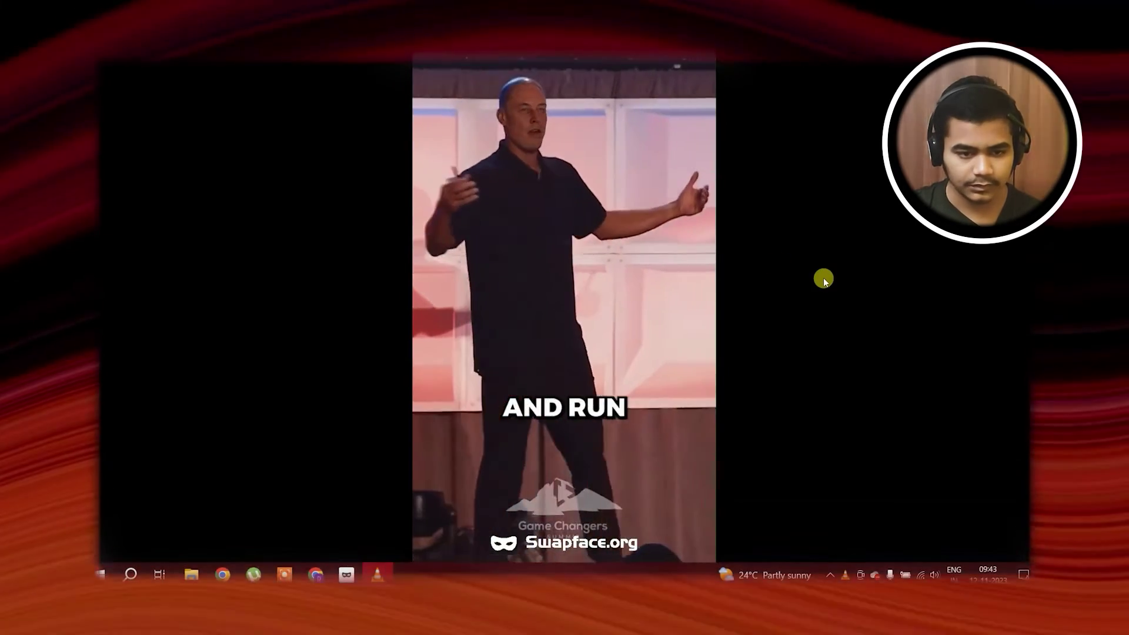
double_click(823, 277)
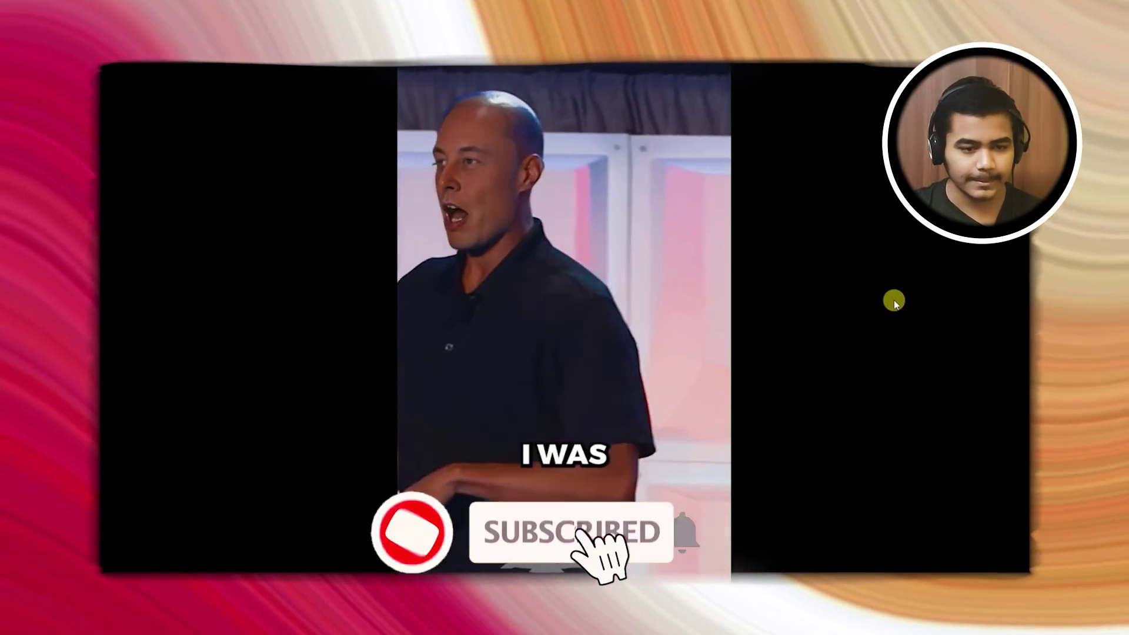
double_click(884, 297)
double_click(612, 284)
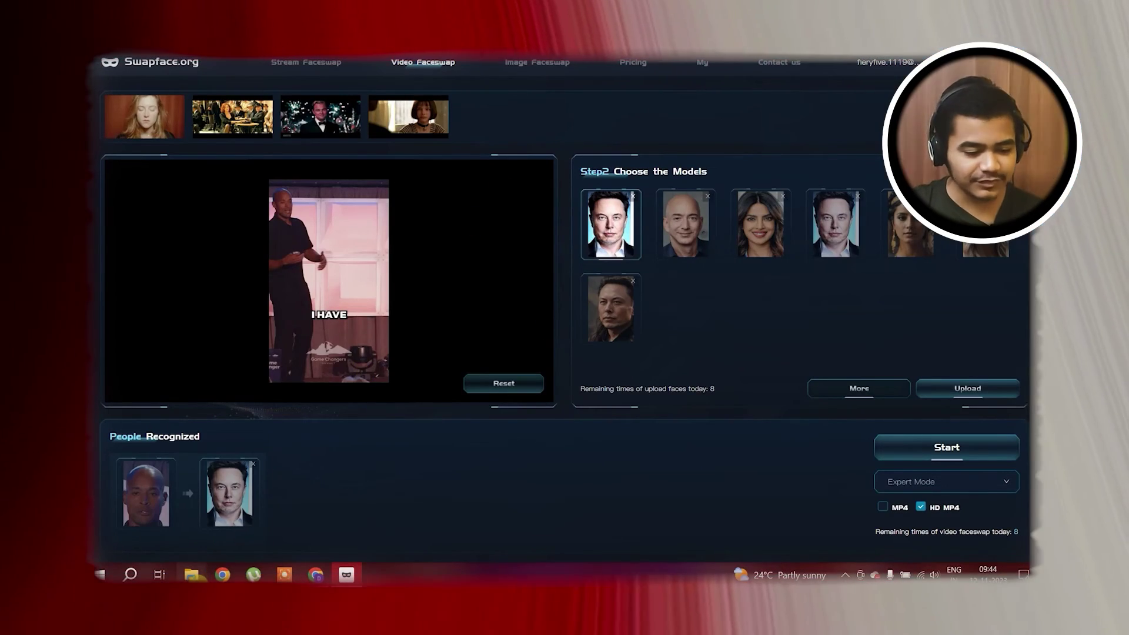
Play the original goggins stage-talk video from project 4 in VLC and pause it
mouse_move(191, 575)
click(240, 547)
click(446, 138)
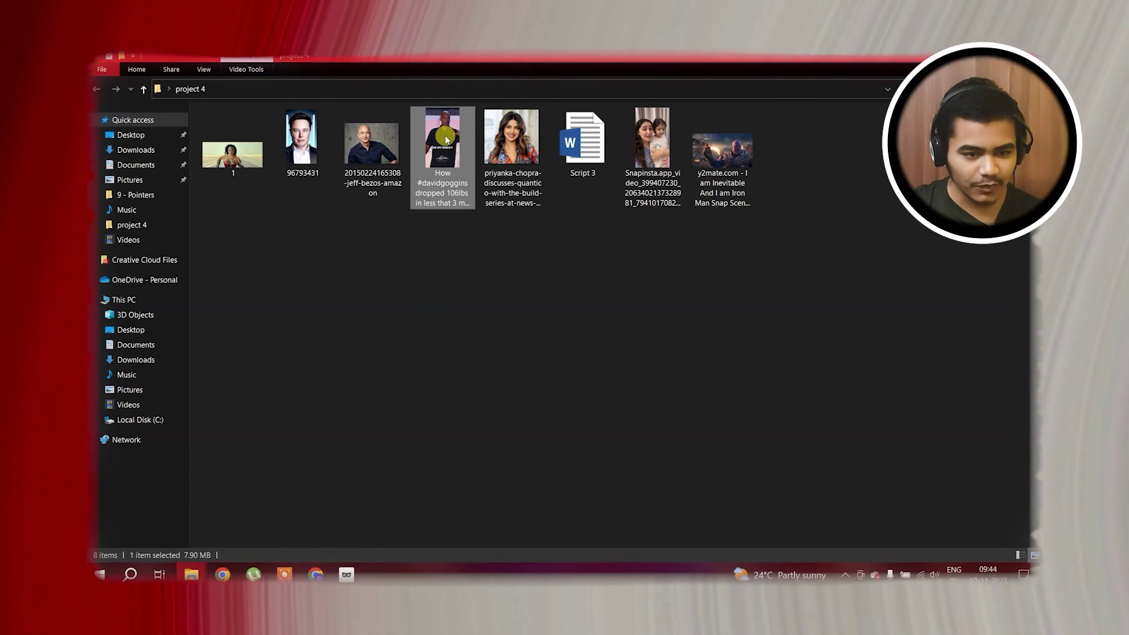
double_click(447, 138)
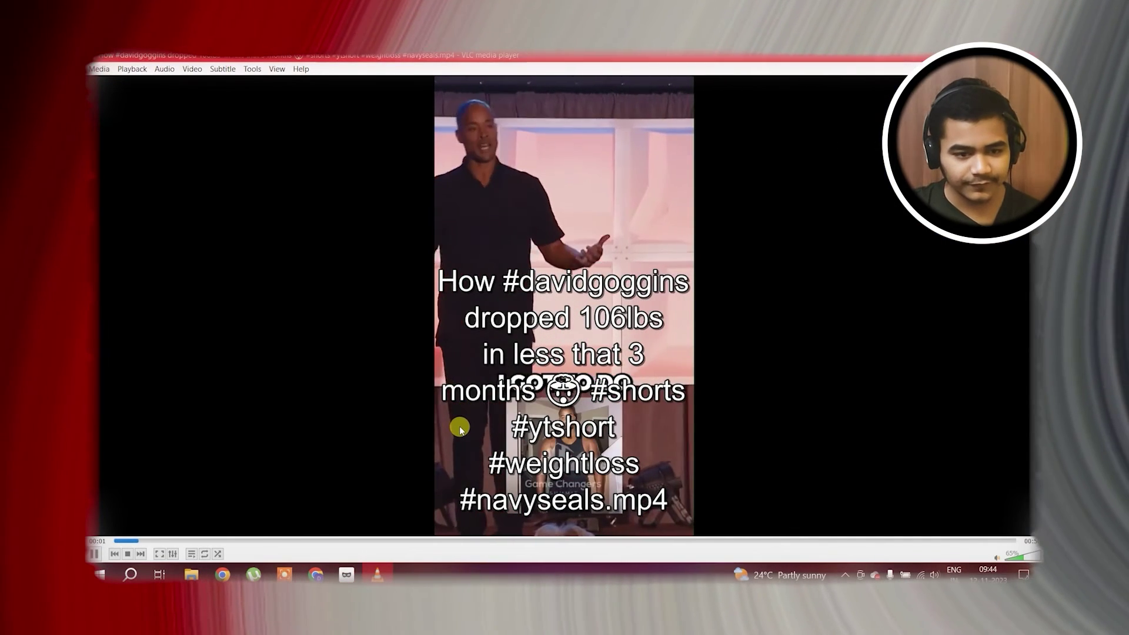
key(space)
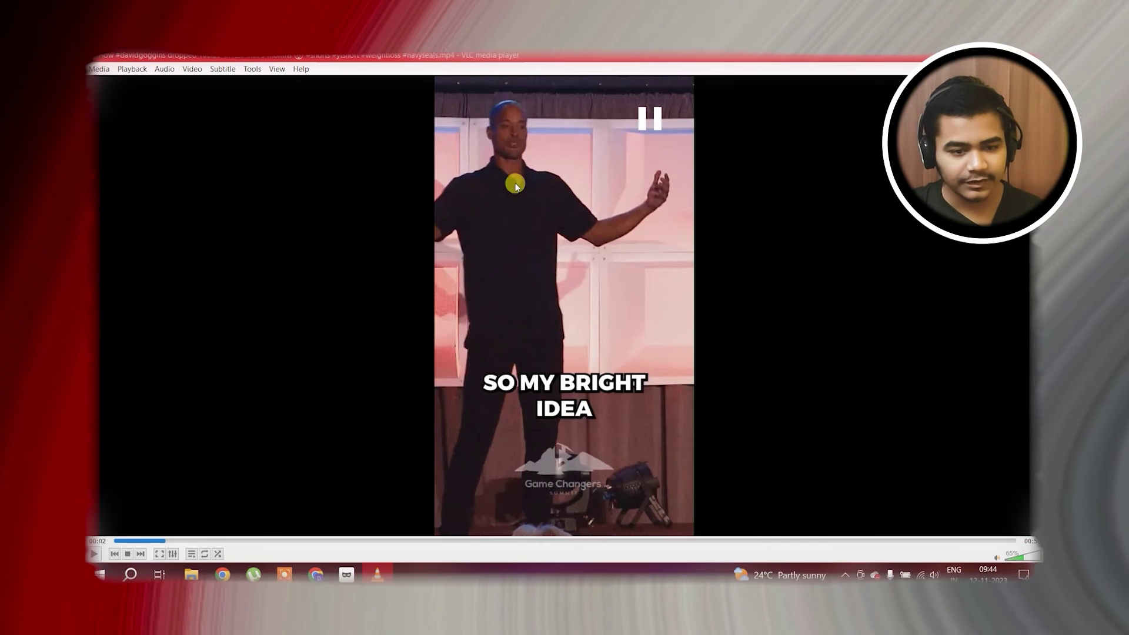